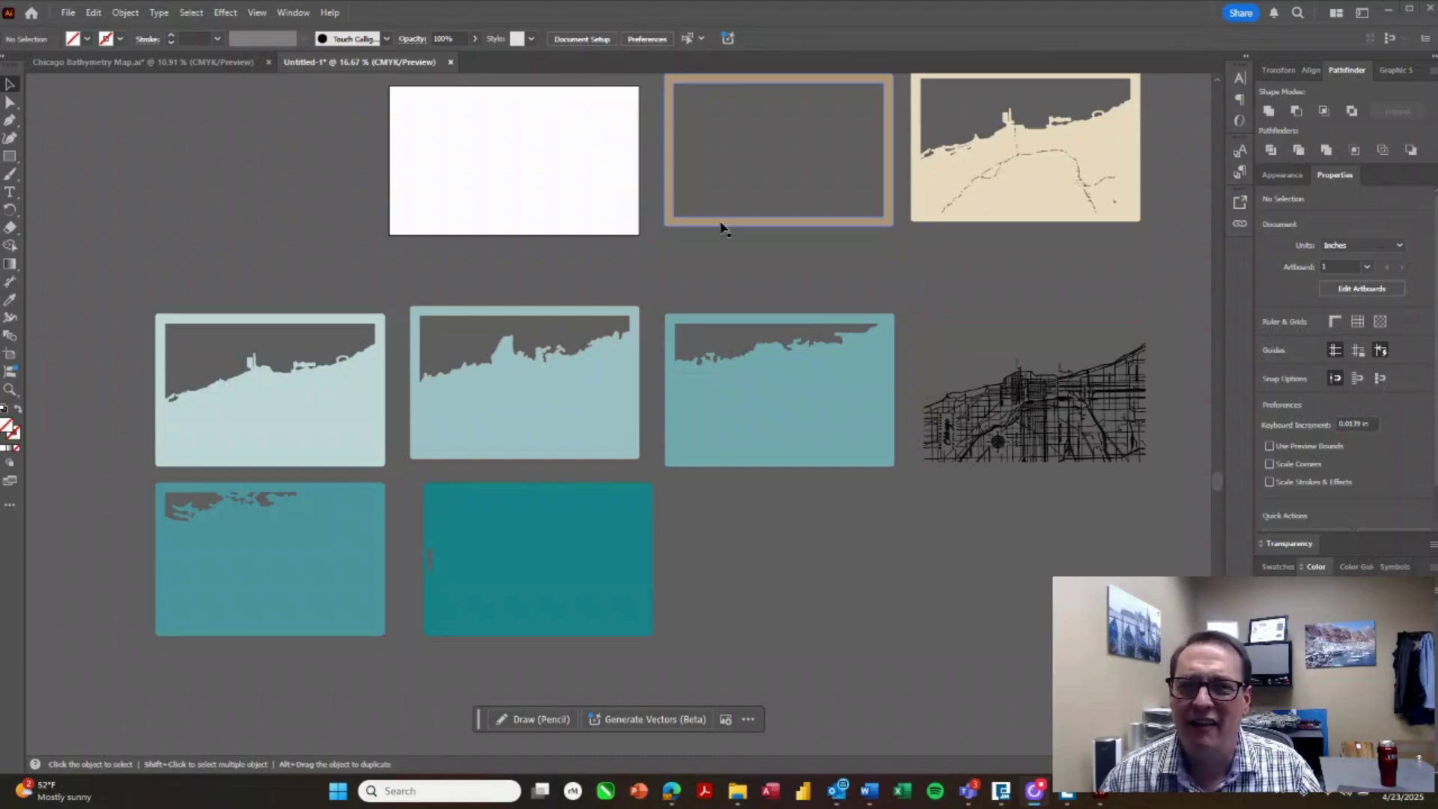
Shrink the brown frame group to an 11 in height
{"action": "left_click", "coordinate": [726, 220]}
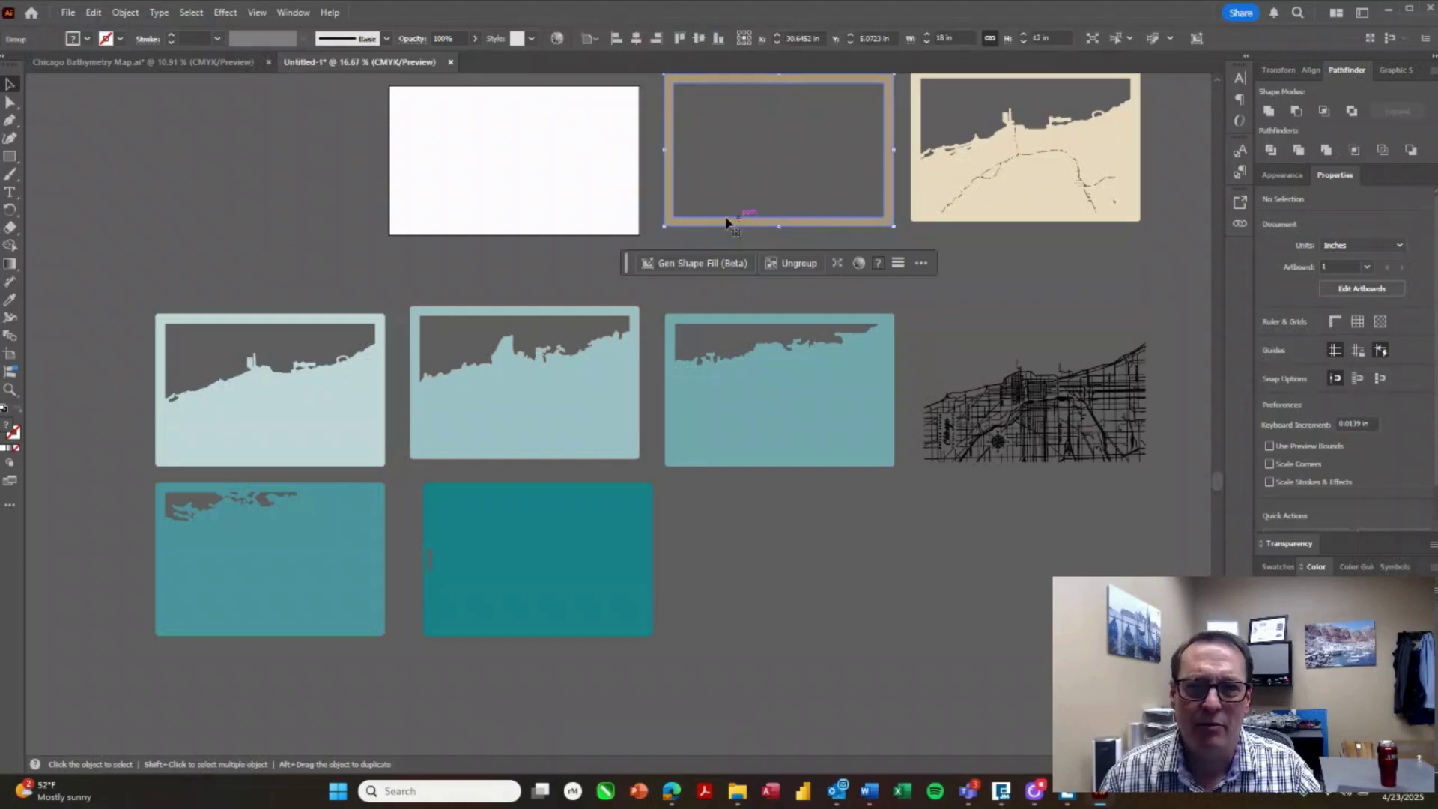
{"action": "left_click", "coordinate": [1045, 37]}
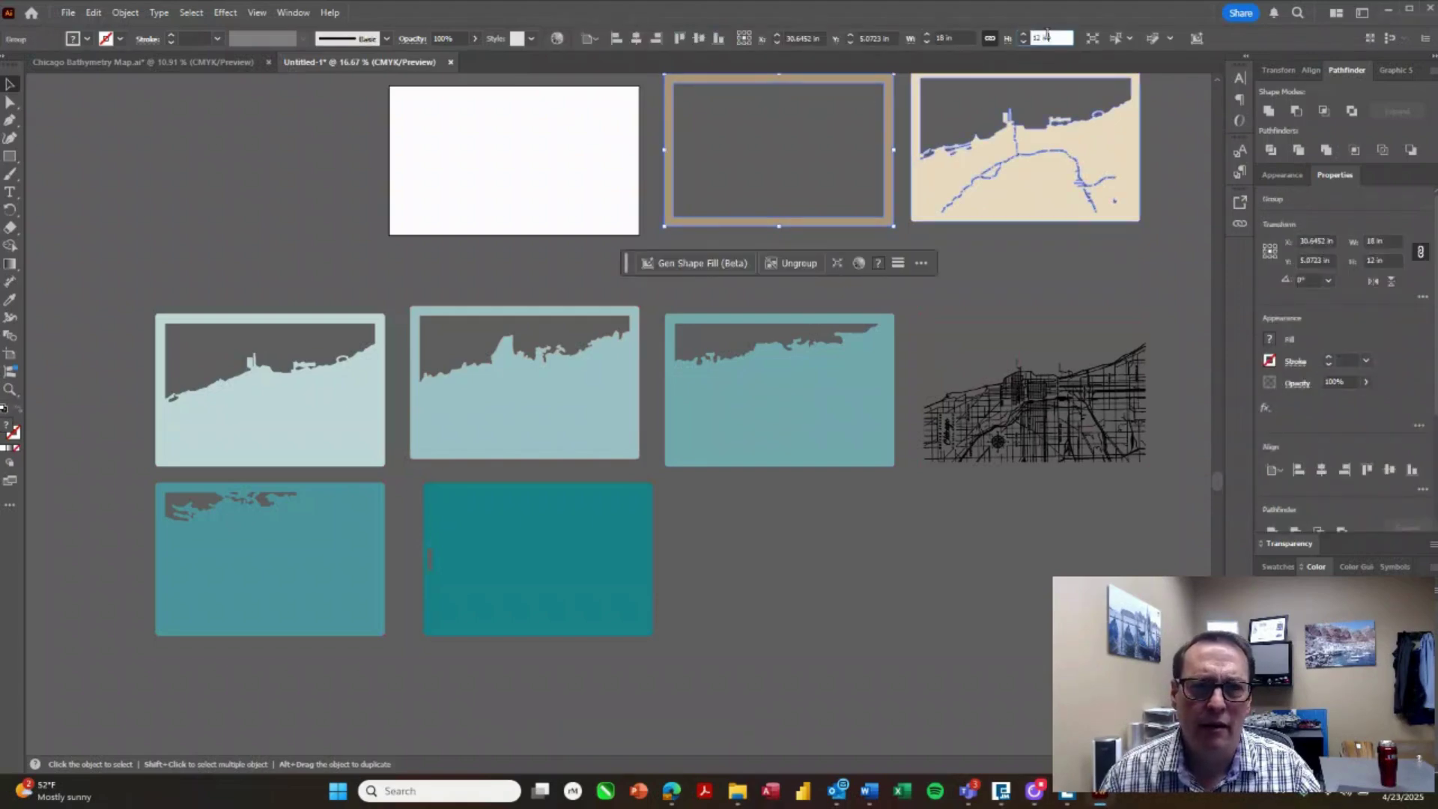
{"action": "type", "text": "11"}
{"action": "key", "text": "Return"}
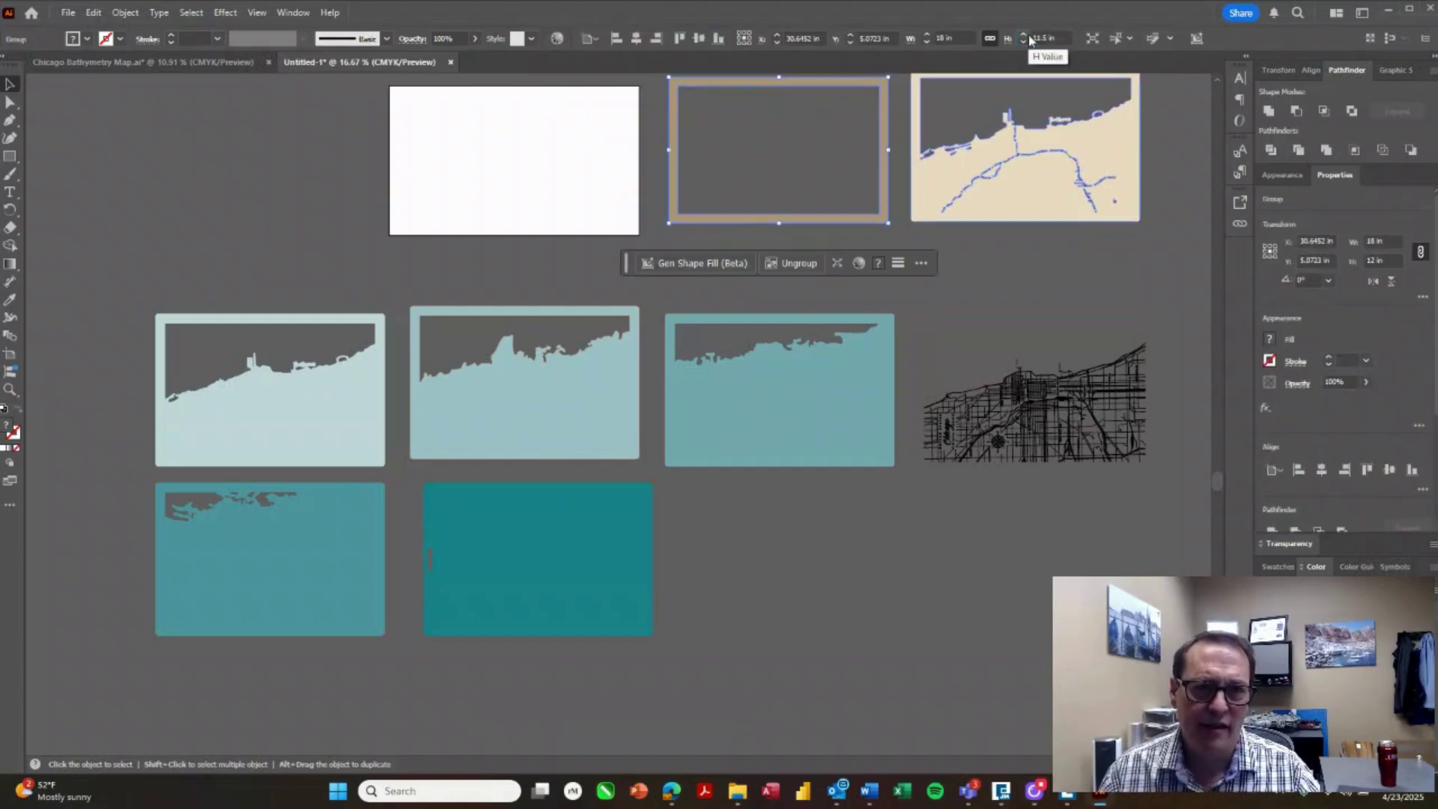
Resize the beige coastline map layer to 11.5 in high, undoing an accidental width change
{"action": "left_click", "coordinate": [1039, 186]}
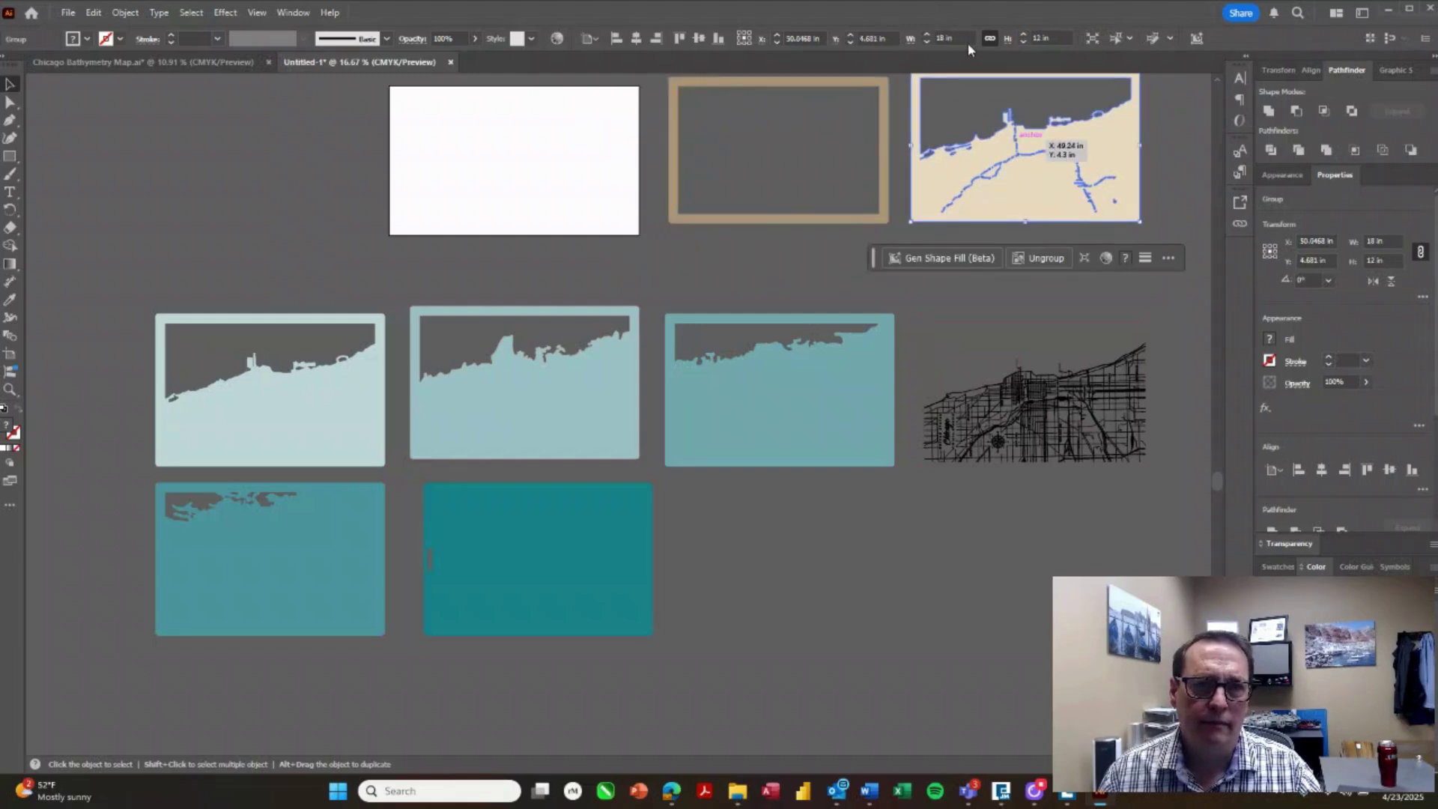
{"action": "left_click", "coordinate": [957, 38]}
{"action": "type", "text": "11.5"}
{"action": "key", "text": "Return"}
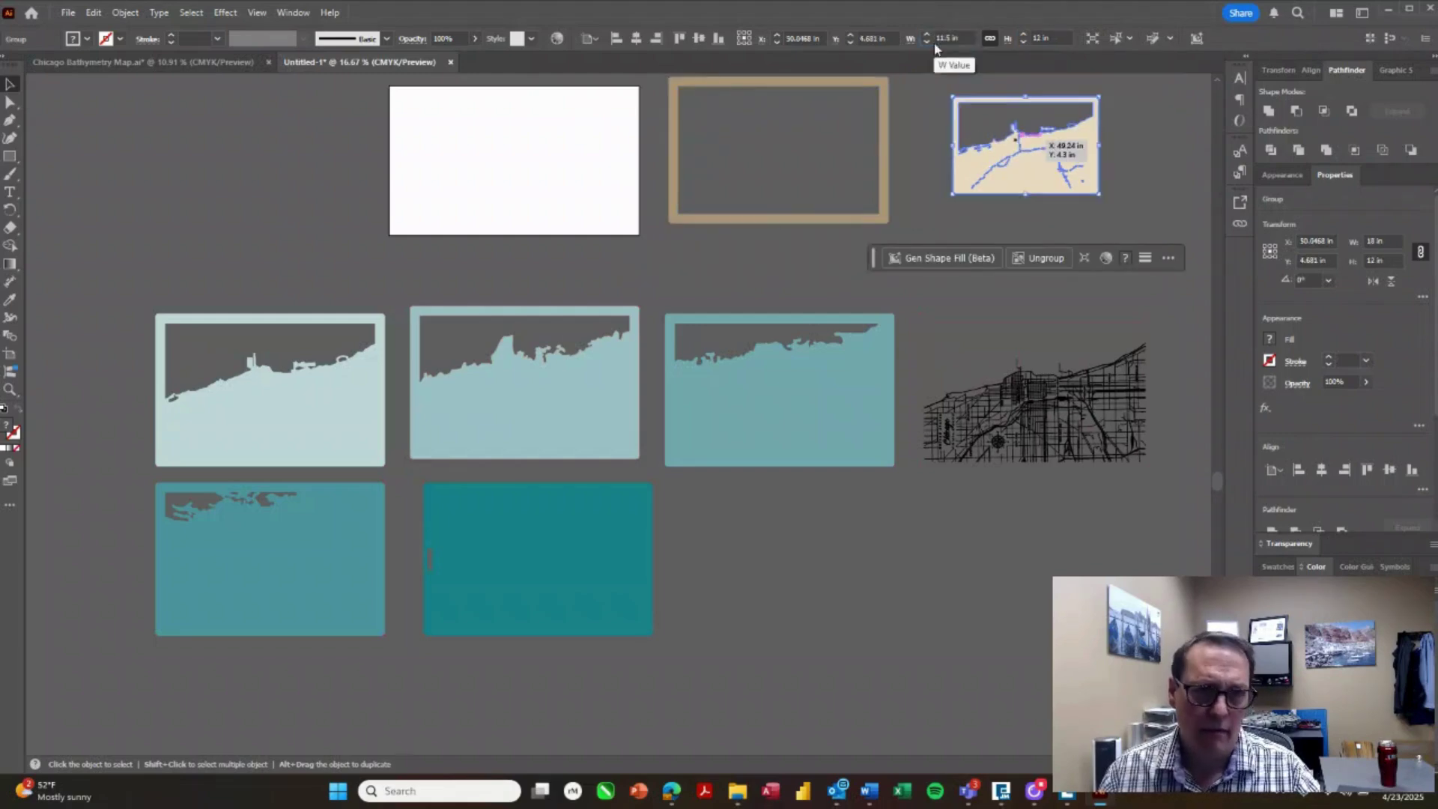
{"action": "key", "text": "ctrl+z"}
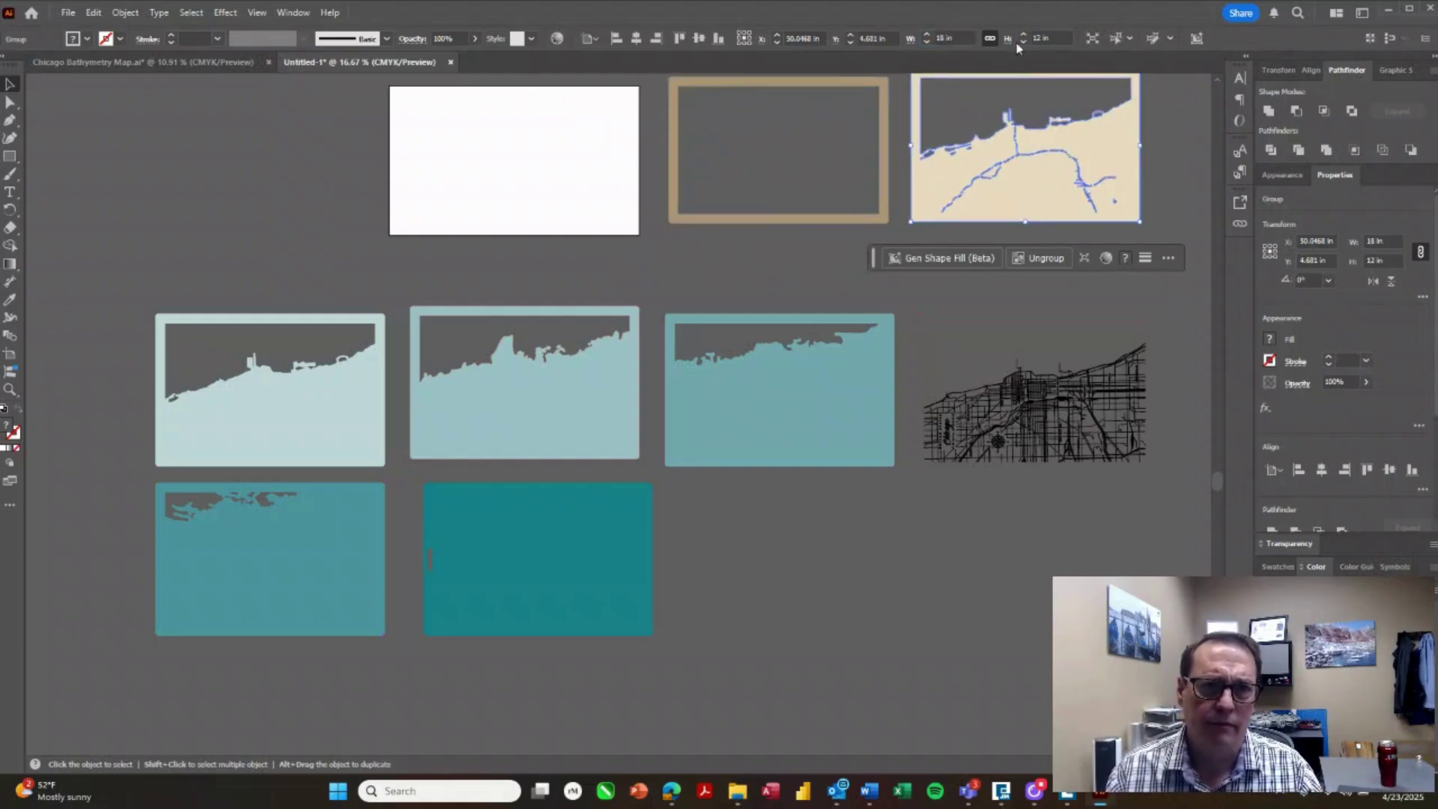
{"action": "left_click", "coordinate": [1041, 38]}
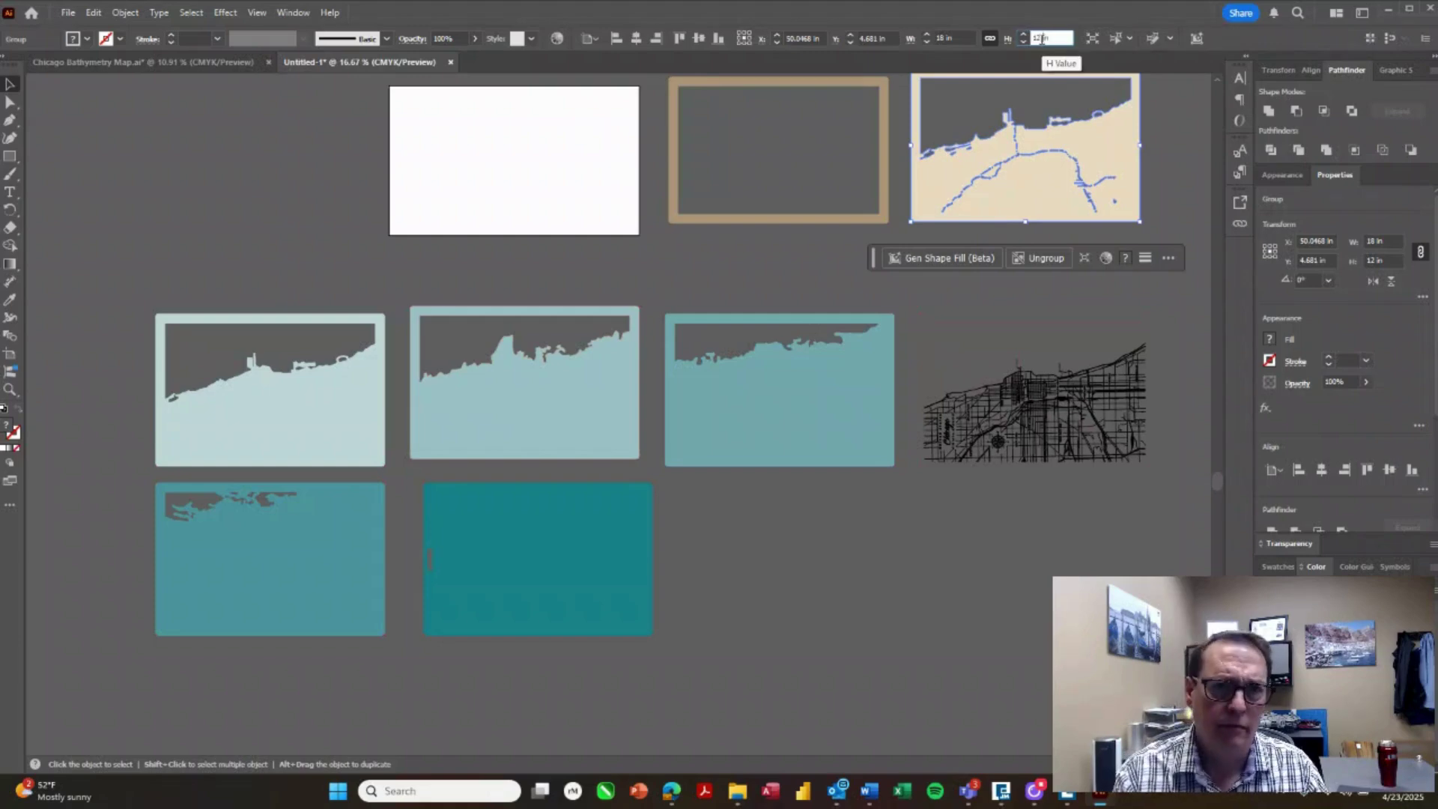
{"action": "type", "text": "11.5"}
{"action": "key", "text": "Return"}
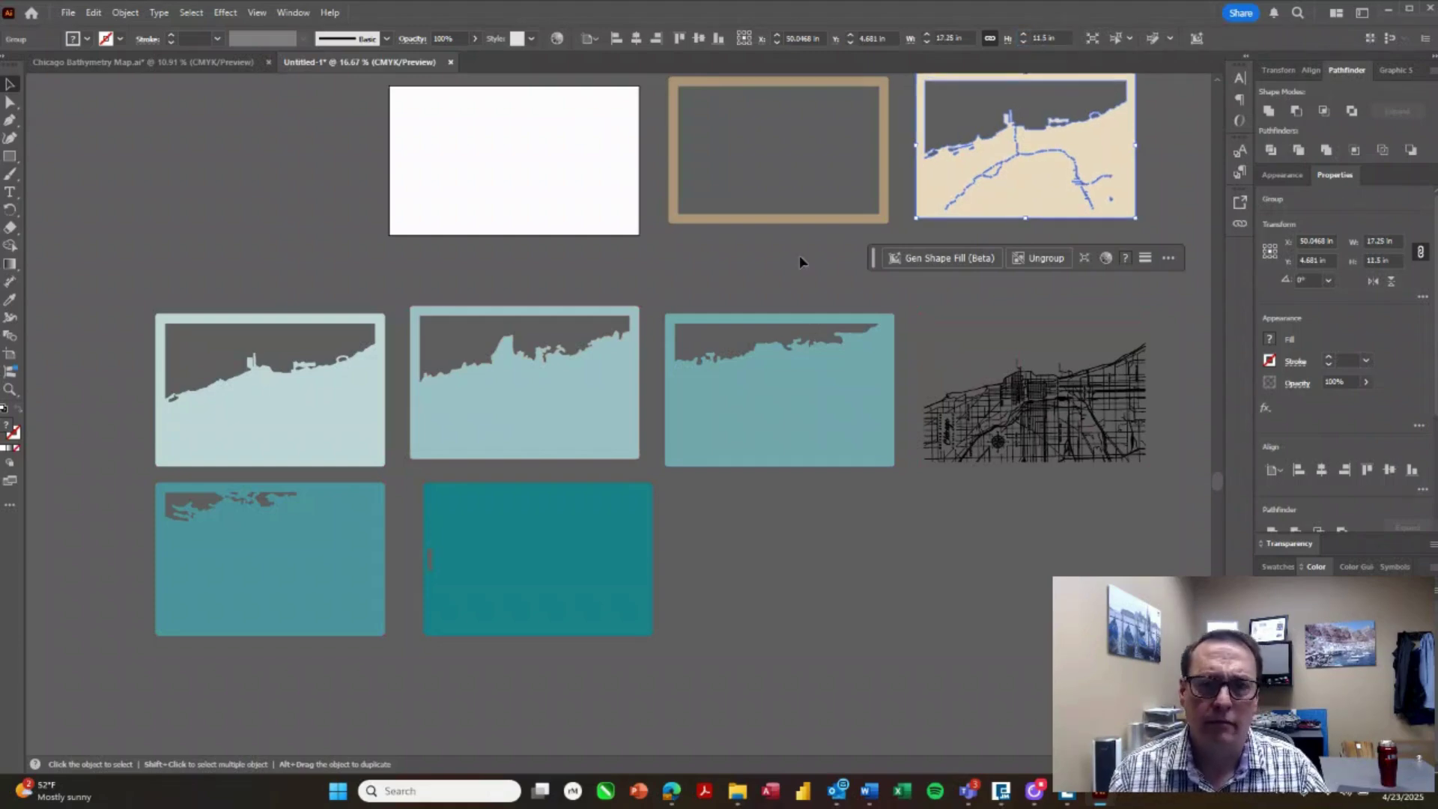
Set the first and second teal layer cards to 11.5 in height
{"action": "left_click", "coordinate": [307, 379]}
{"action": "left_click", "coordinate": [1063, 38]}
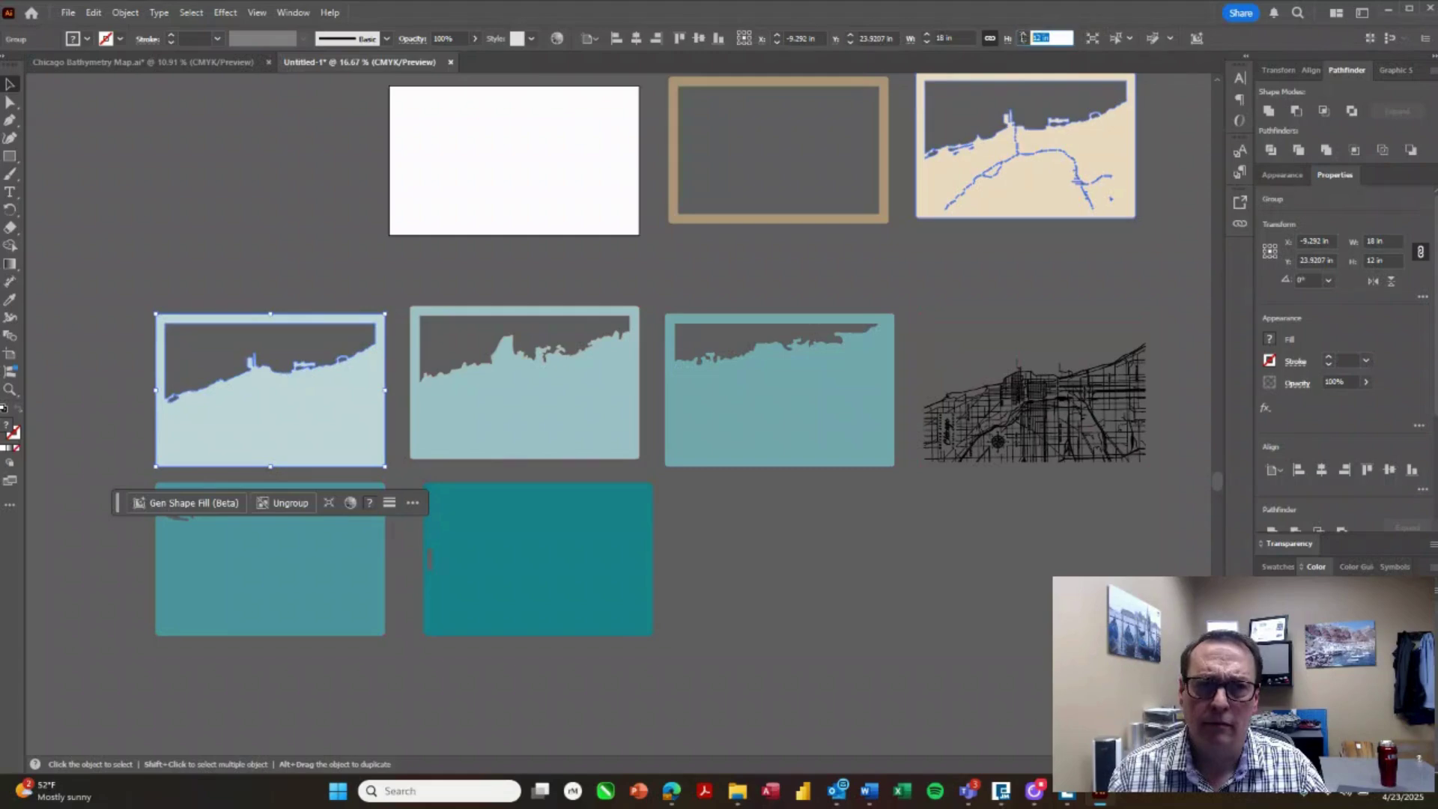
{"action": "type", "text": "11.5"}
{"action": "key", "text": "Return"}
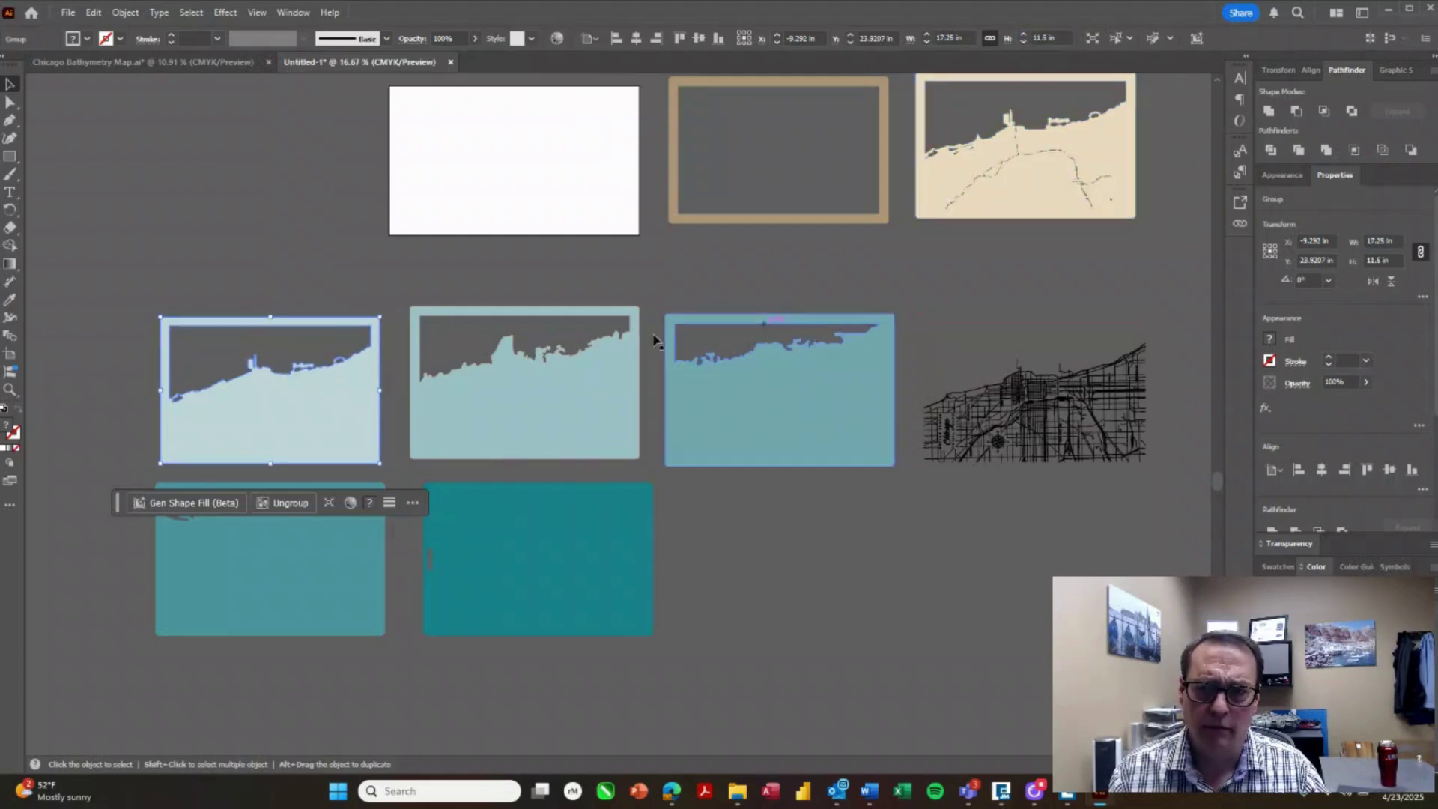
{"action": "left_click", "coordinate": [588, 386]}
{"action": "left_click", "coordinate": [1025, 113]}
{"action": "left_click", "coordinate": [1043, 38]}
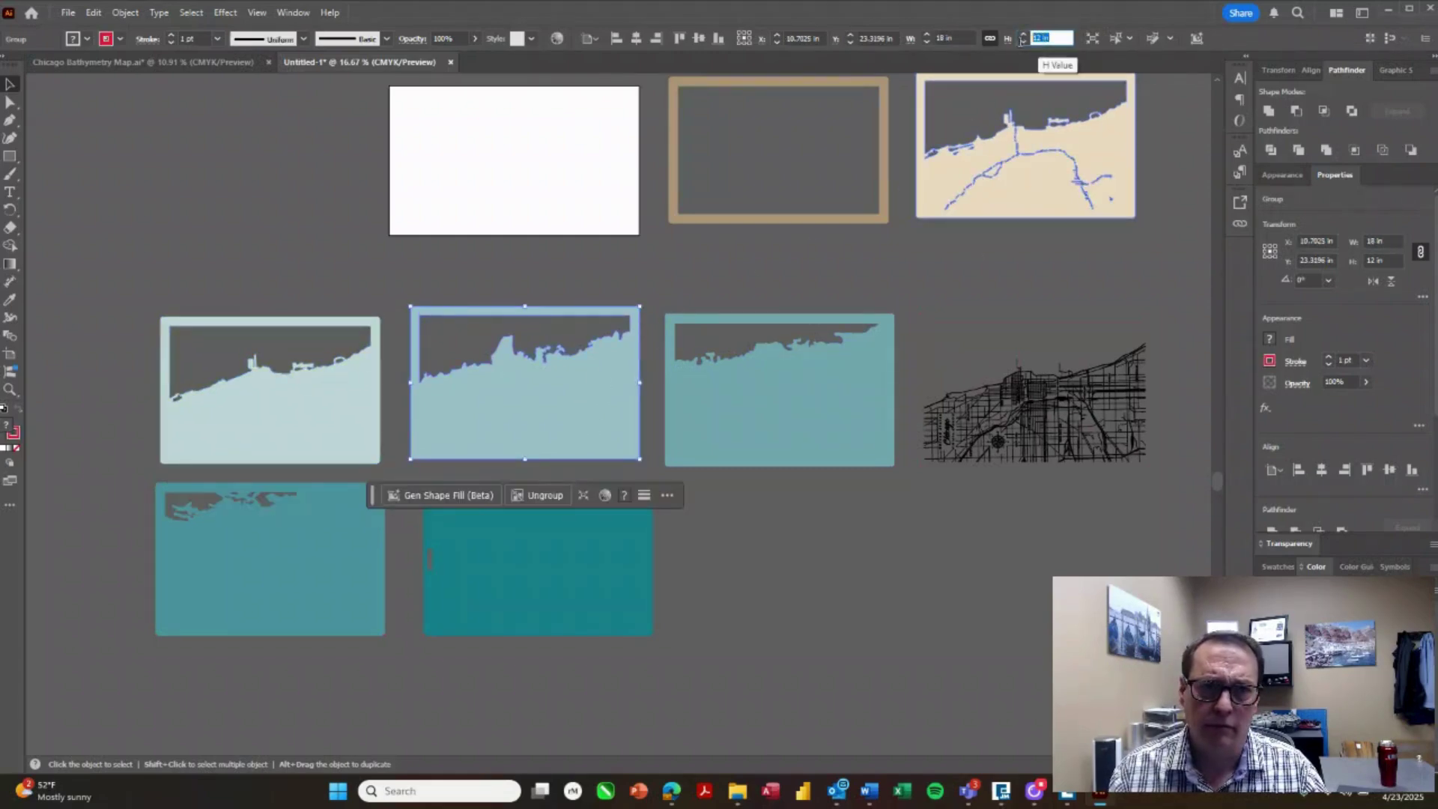
{"action": "type", "text": "11.5"}
{"action": "key", "text": "Return"}
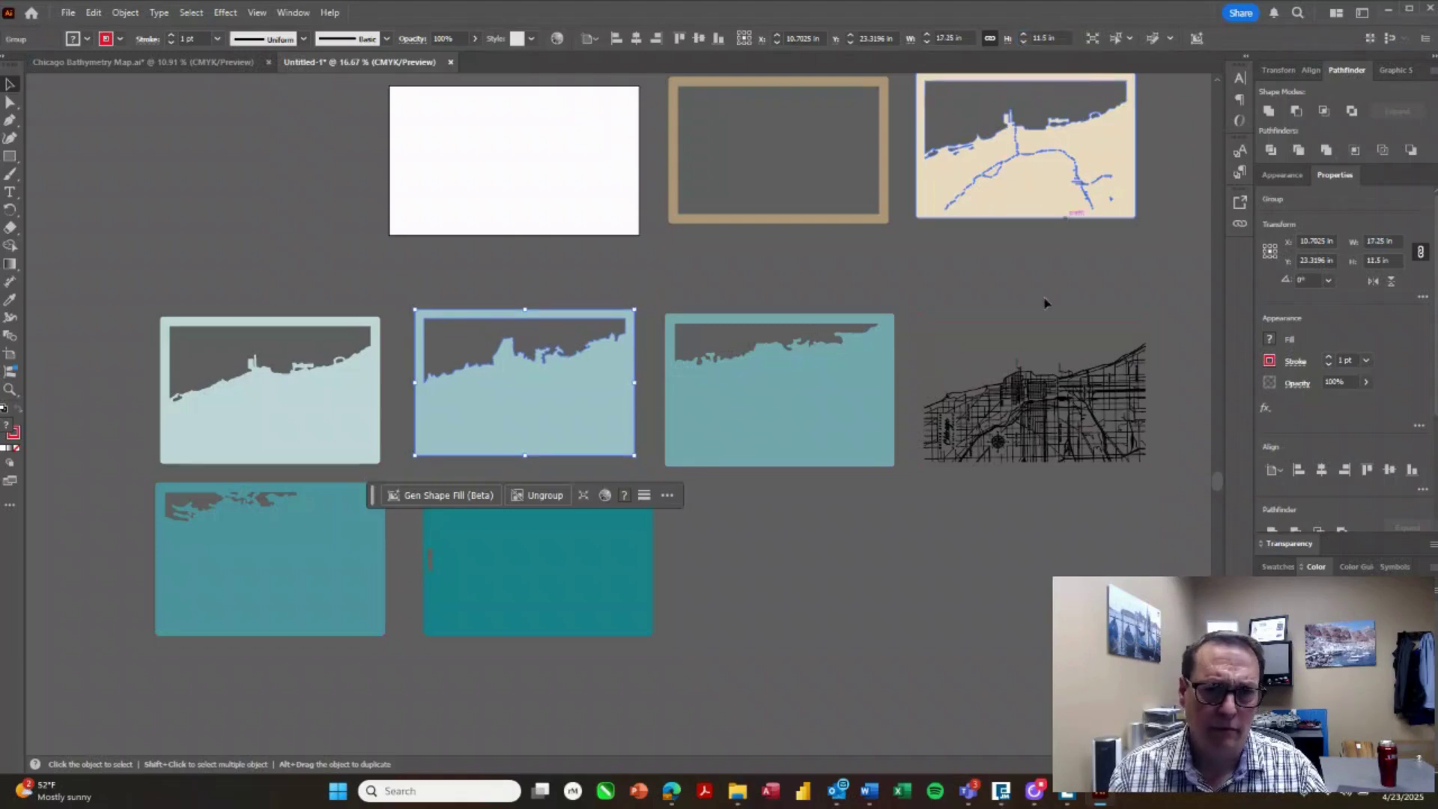
Set the third teal card and the black Chicago street map to 11.5 in height
{"action": "left_click", "coordinate": [844, 397]}
{"action": "left_click", "coordinate": [1046, 37]}
{"action": "type", "text": "1"}
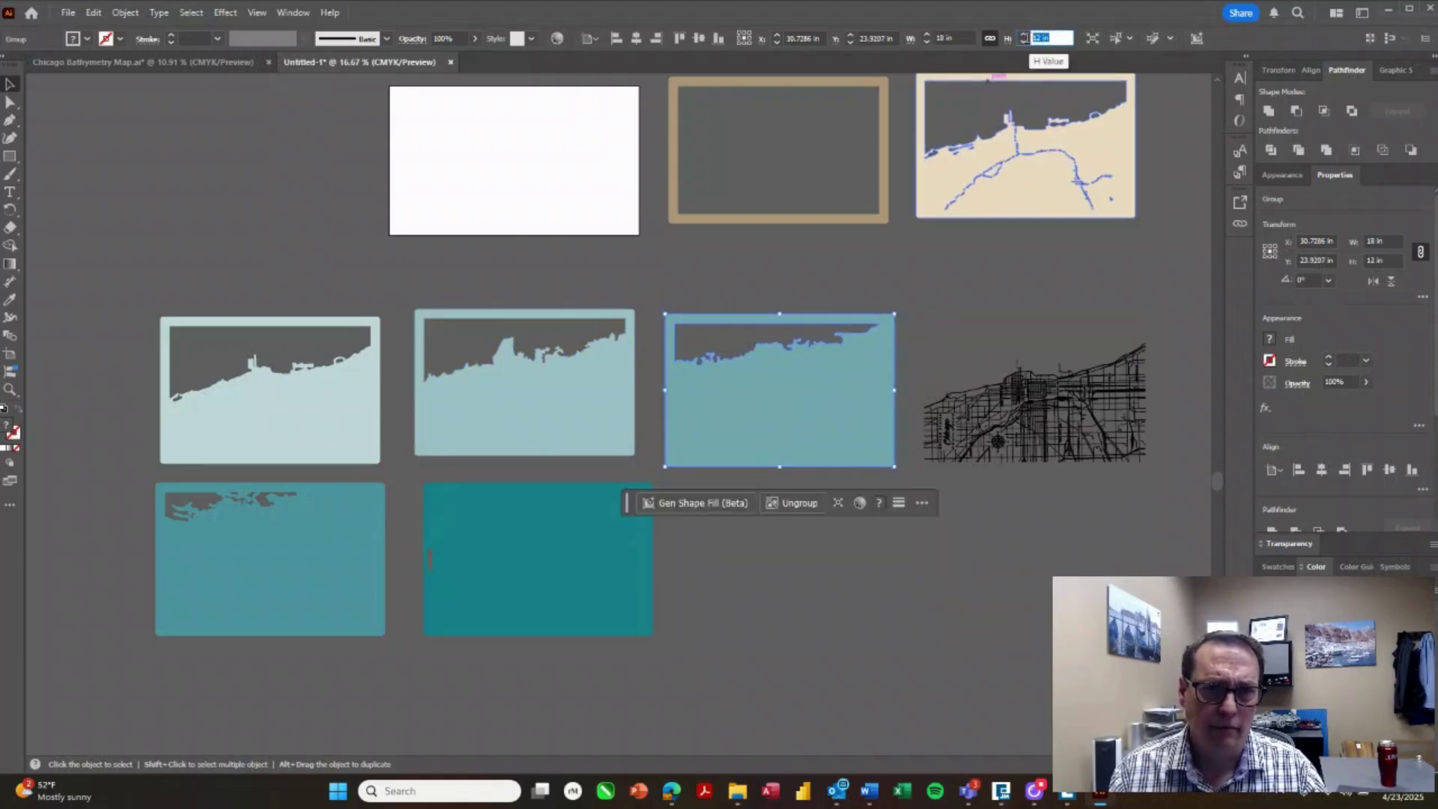
{"action": "type", "text": "1.5"}
{"action": "key", "text": "Return"}
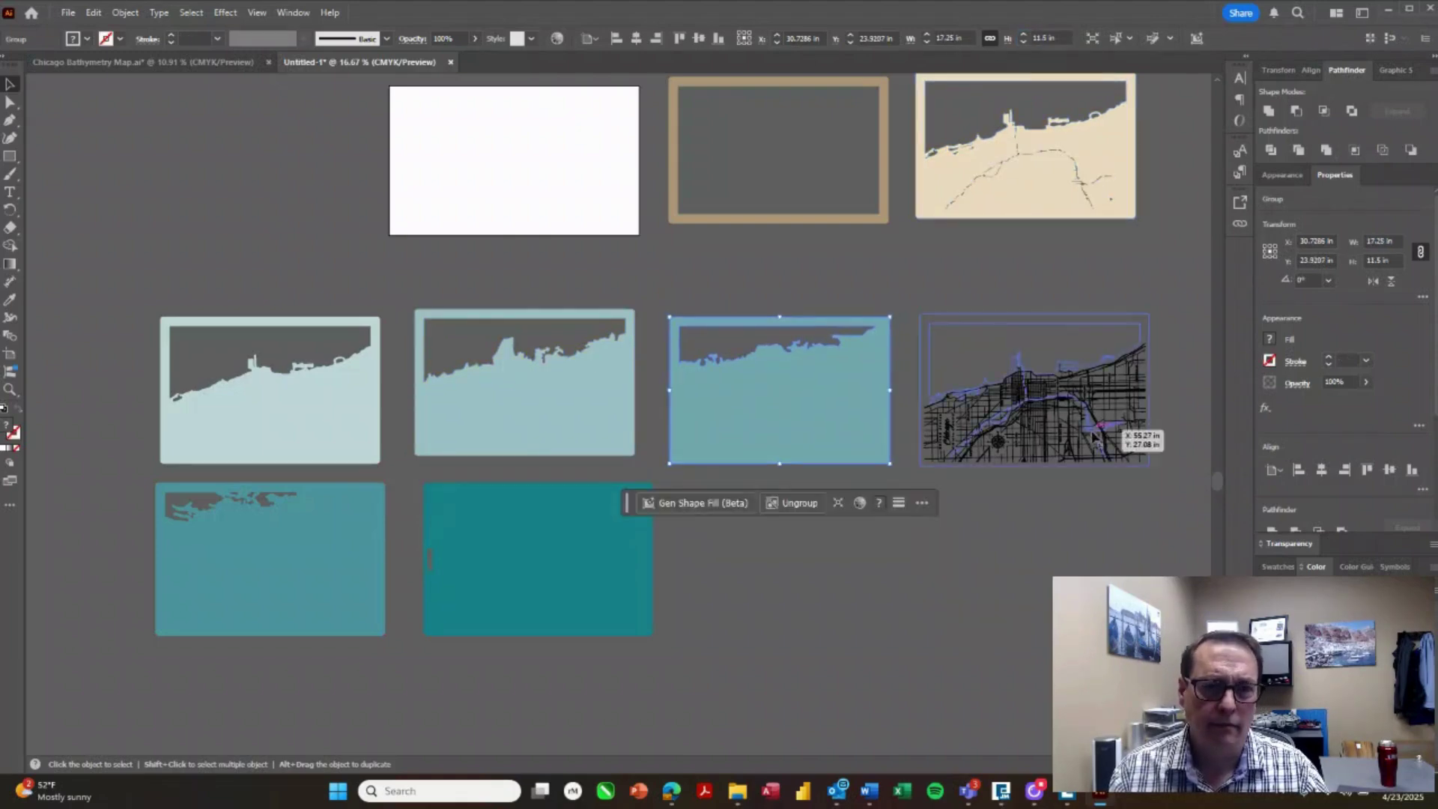
{"action": "left_click", "coordinate": [1041, 386]}
{"action": "left_click", "coordinate": [1045, 38]}
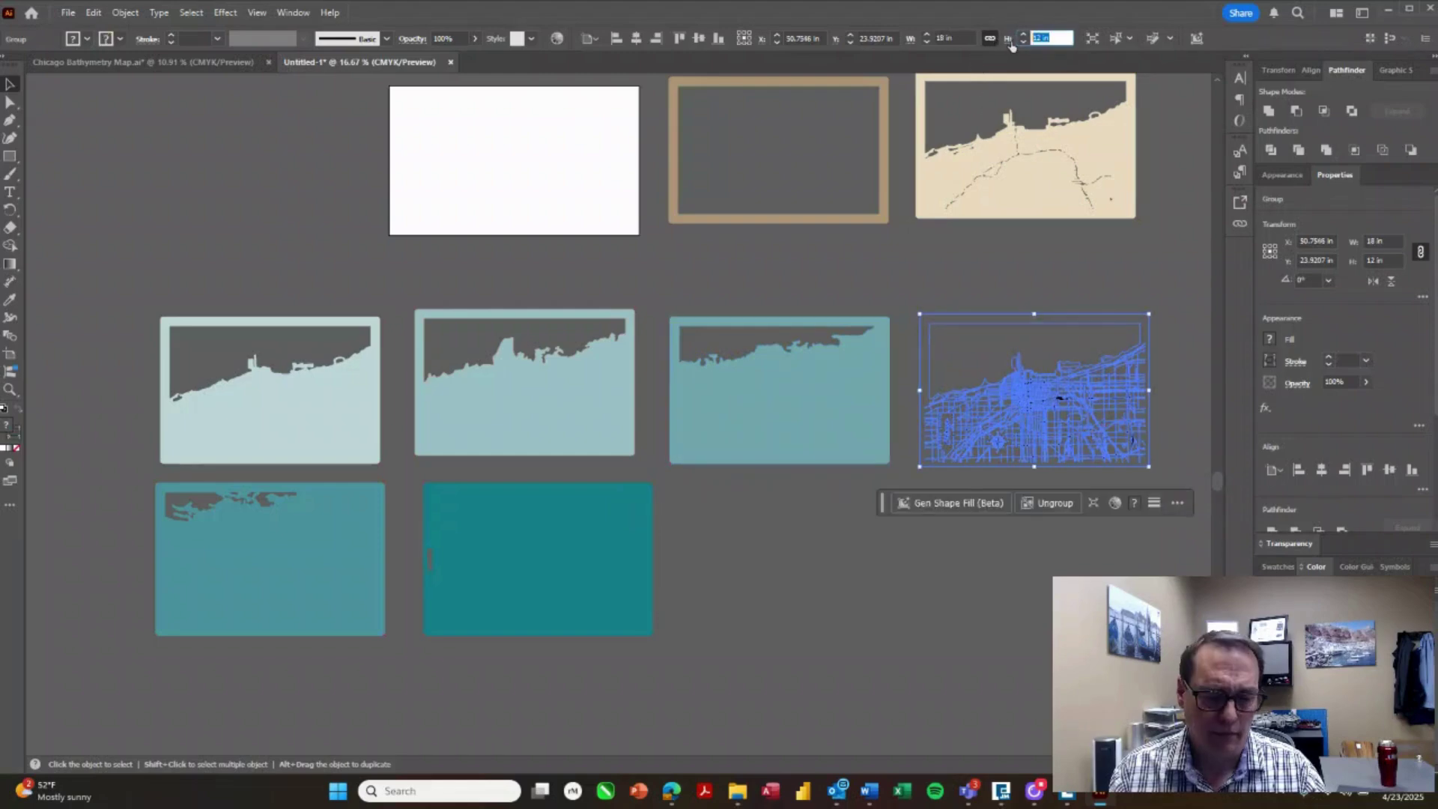
Set the bottom-left and dark teal bottom cards to 11.5 in height, then check the street map's size
{"action": "type", "text": "11.5"}
{"action": "key", "text": "Return"}
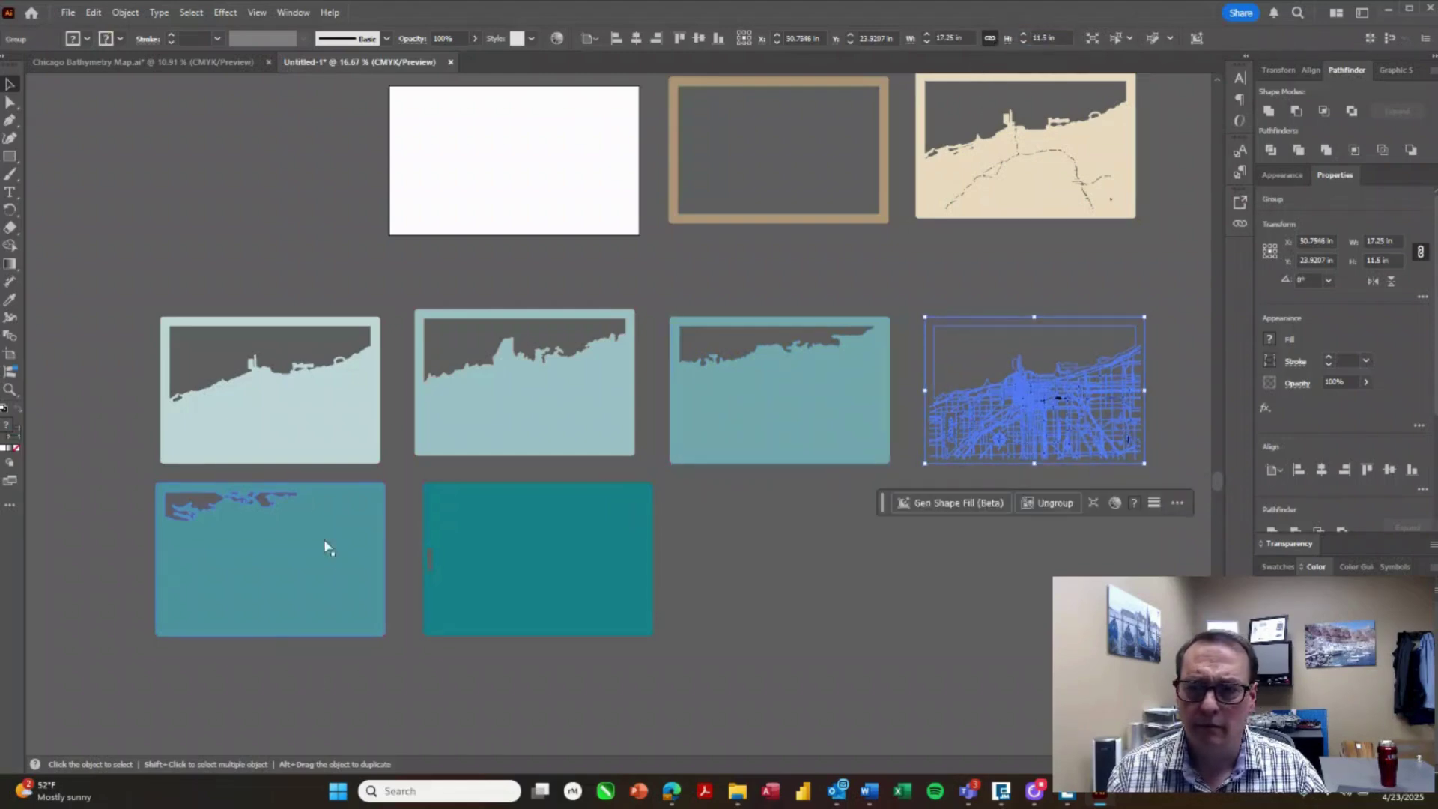
{"action": "left_click", "coordinate": [327, 547]}
{"action": "left_click", "coordinate": [1048, 38]}
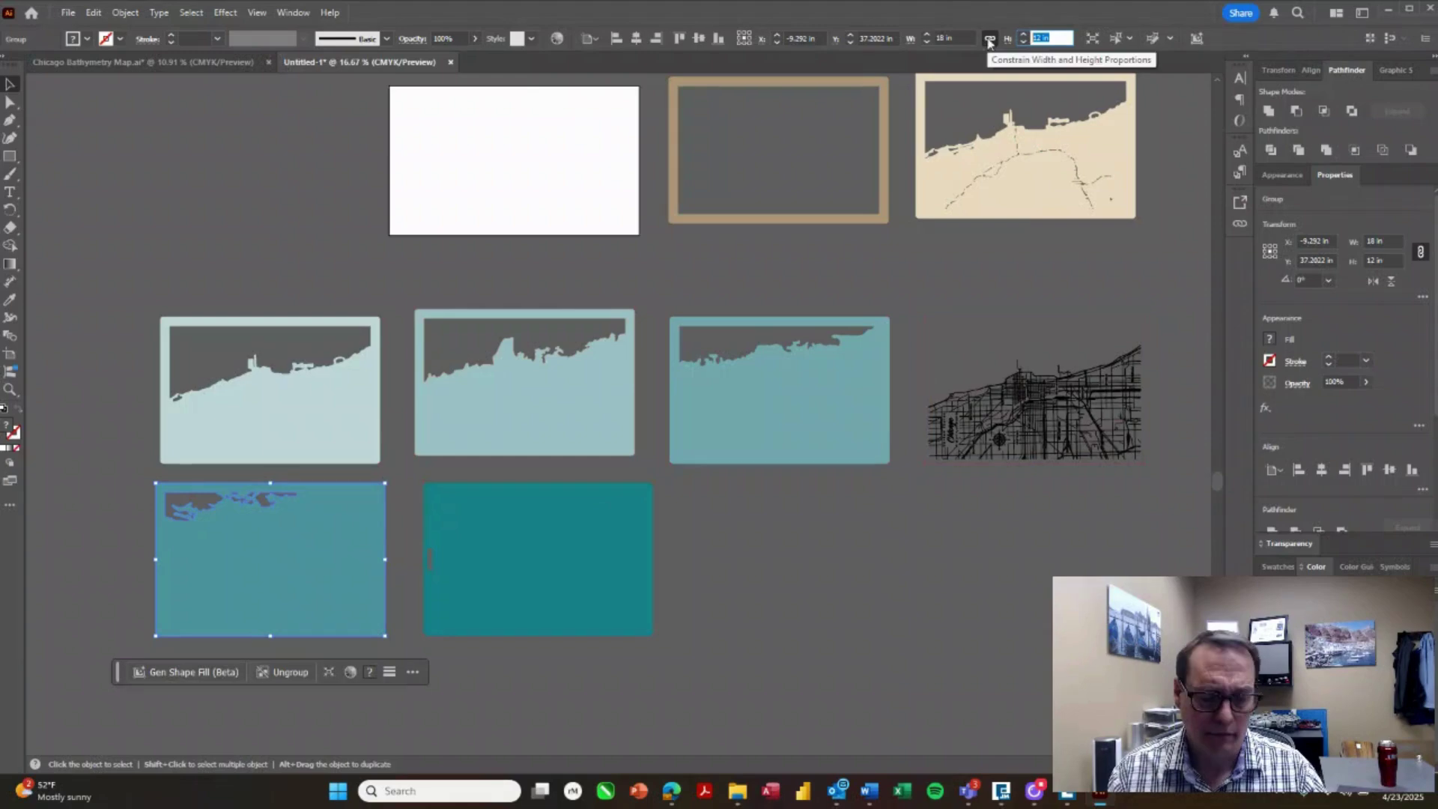
{"action": "type", "text": "11.5"}
{"action": "key", "text": "Return"}
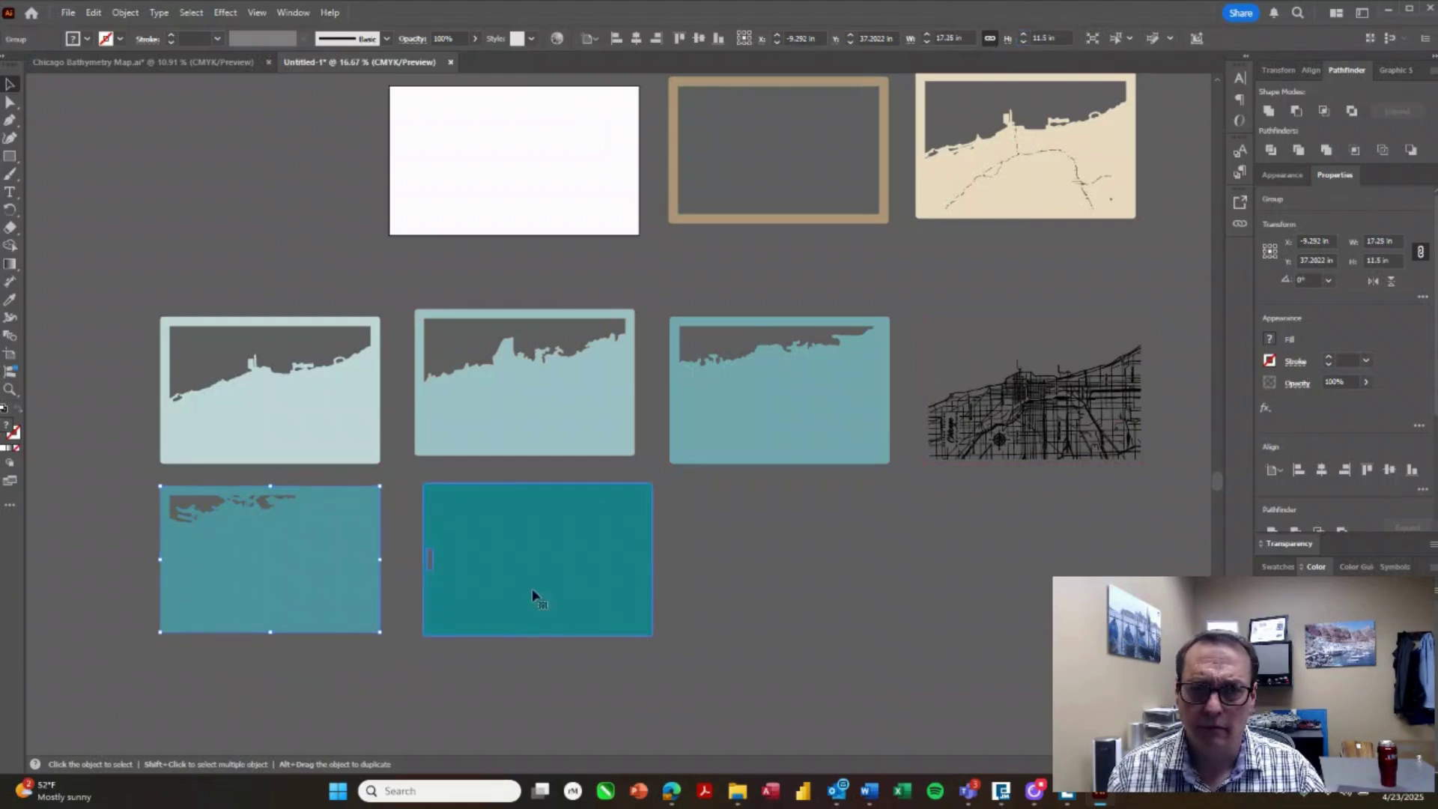
{"action": "left_click", "coordinate": [534, 595]}
{"action": "left_click", "coordinate": [1048, 38]}
{"action": "type", "text": "11"}
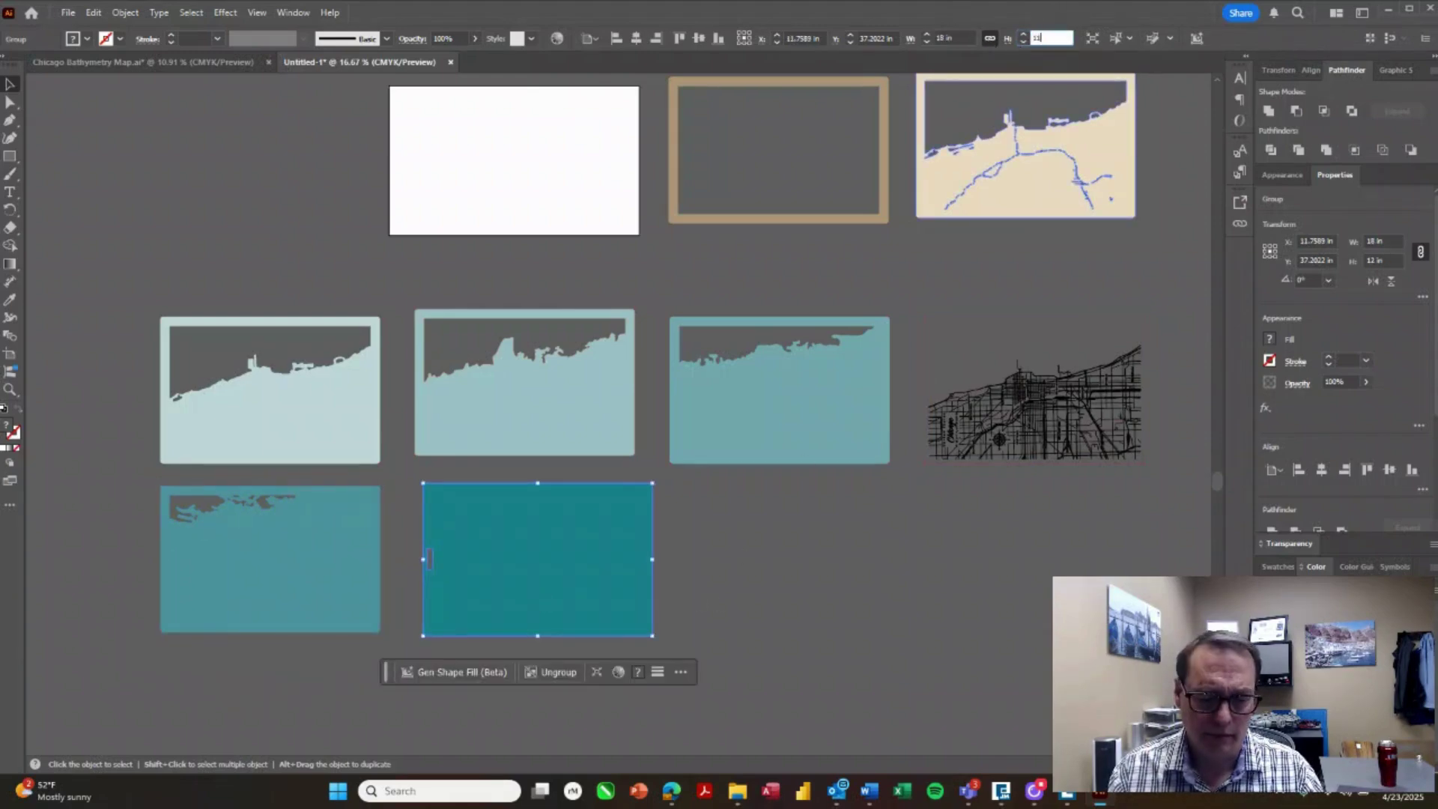
{"action": "type", "text": ".5"}
{"action": "key", "text": "Return"}
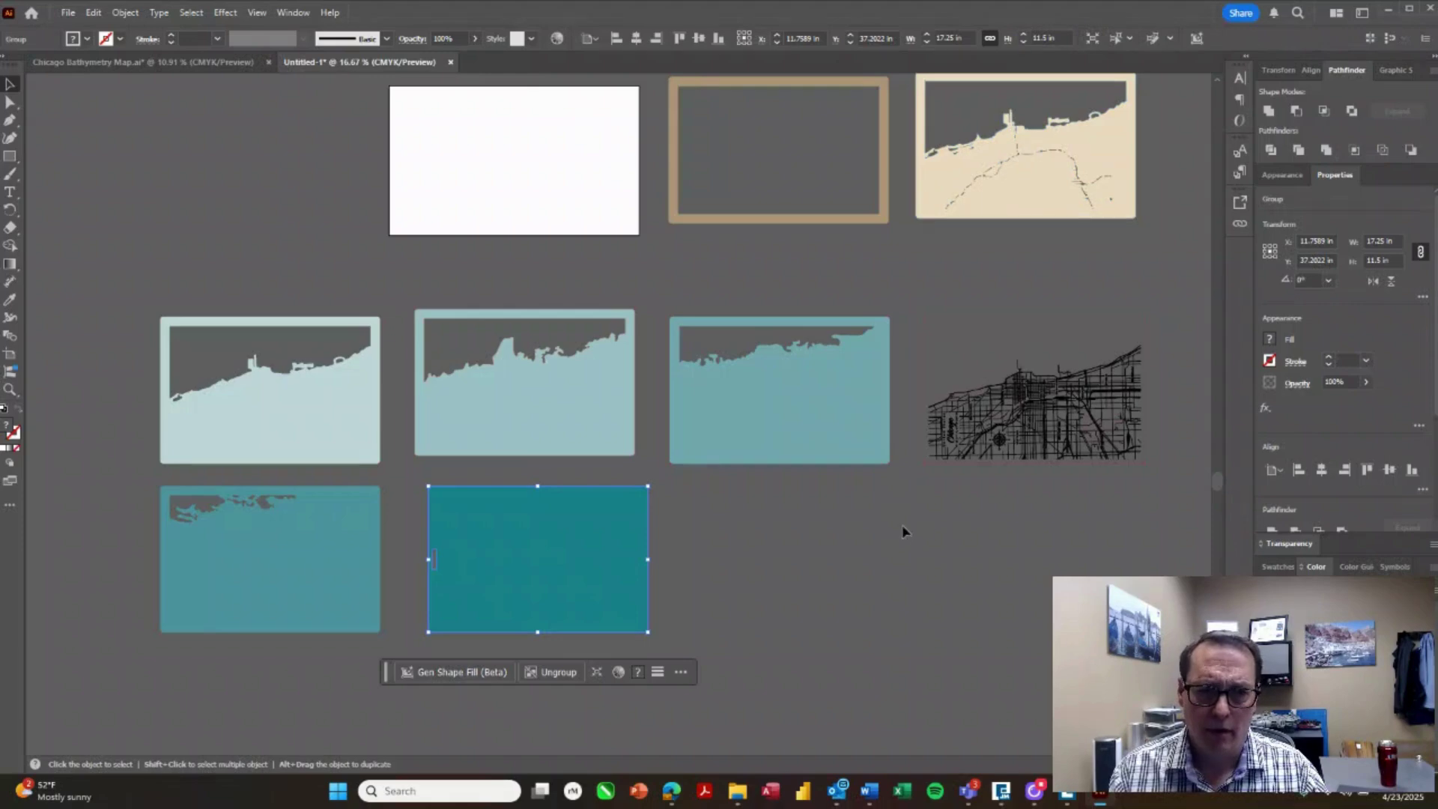
{"action": "left_click", "coordinate": [900, 528]}
{"action": "left_click", "coordinate": [932, 446]}
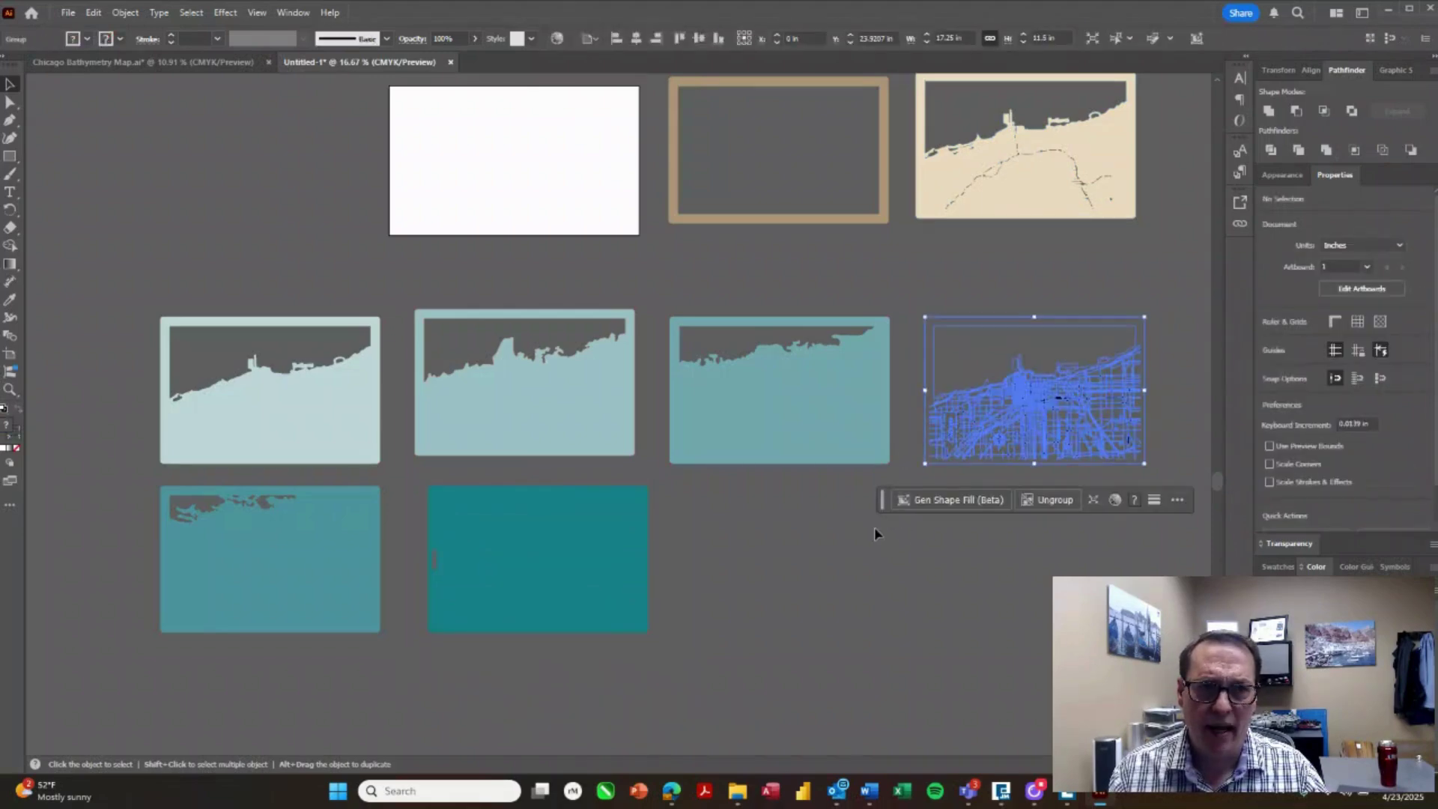
{"action": "left_click", "coordinate": [549, 497]}
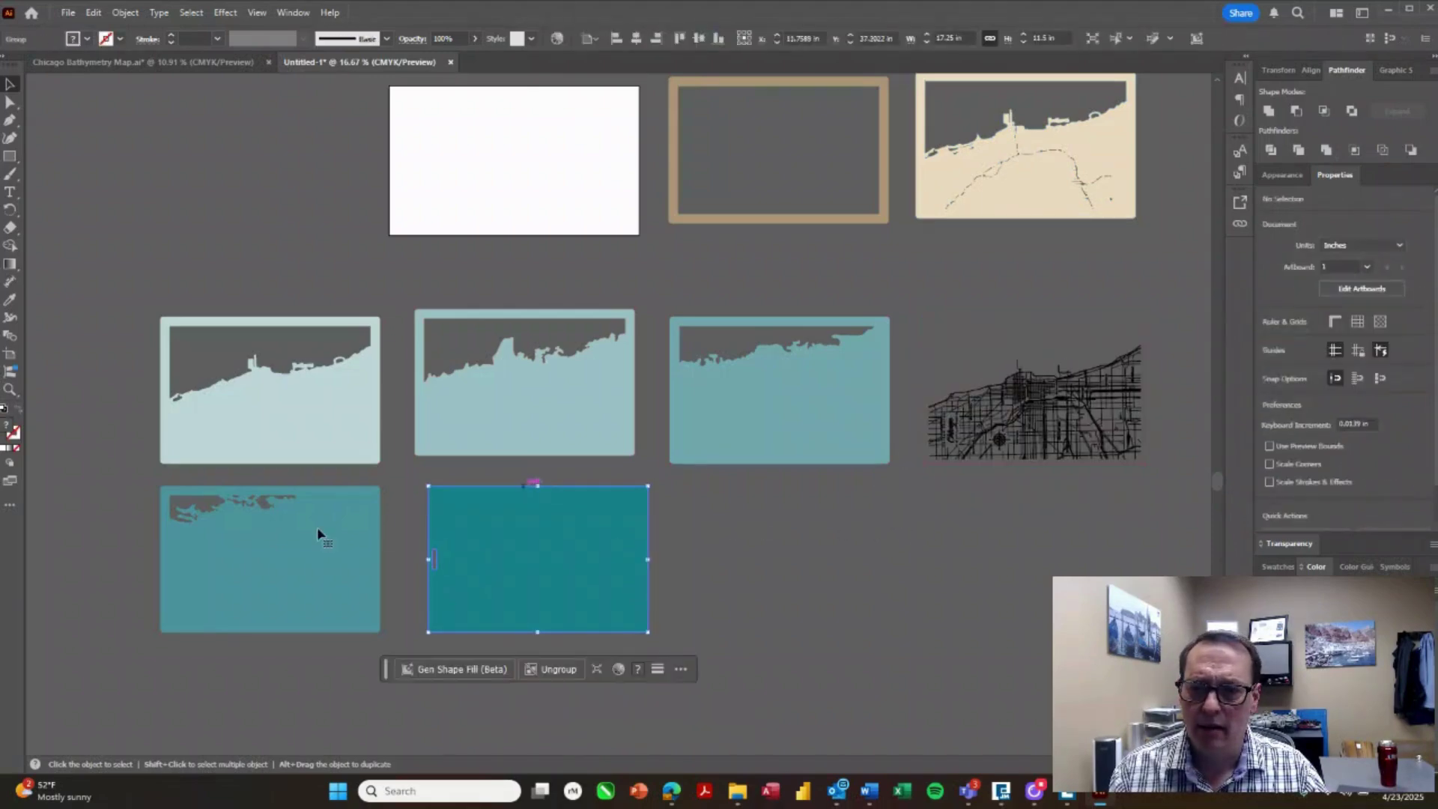
Select the teal layer cards together with the cream coastline card
{"action": "left_click", "coordinate": [322, 536], "text": "shift"}
{"action": "left_click", "coordinate": [315, 385], "text": "shift"}
{"action": "left_click", "coordinate": [545, 389], "text": "shift"}
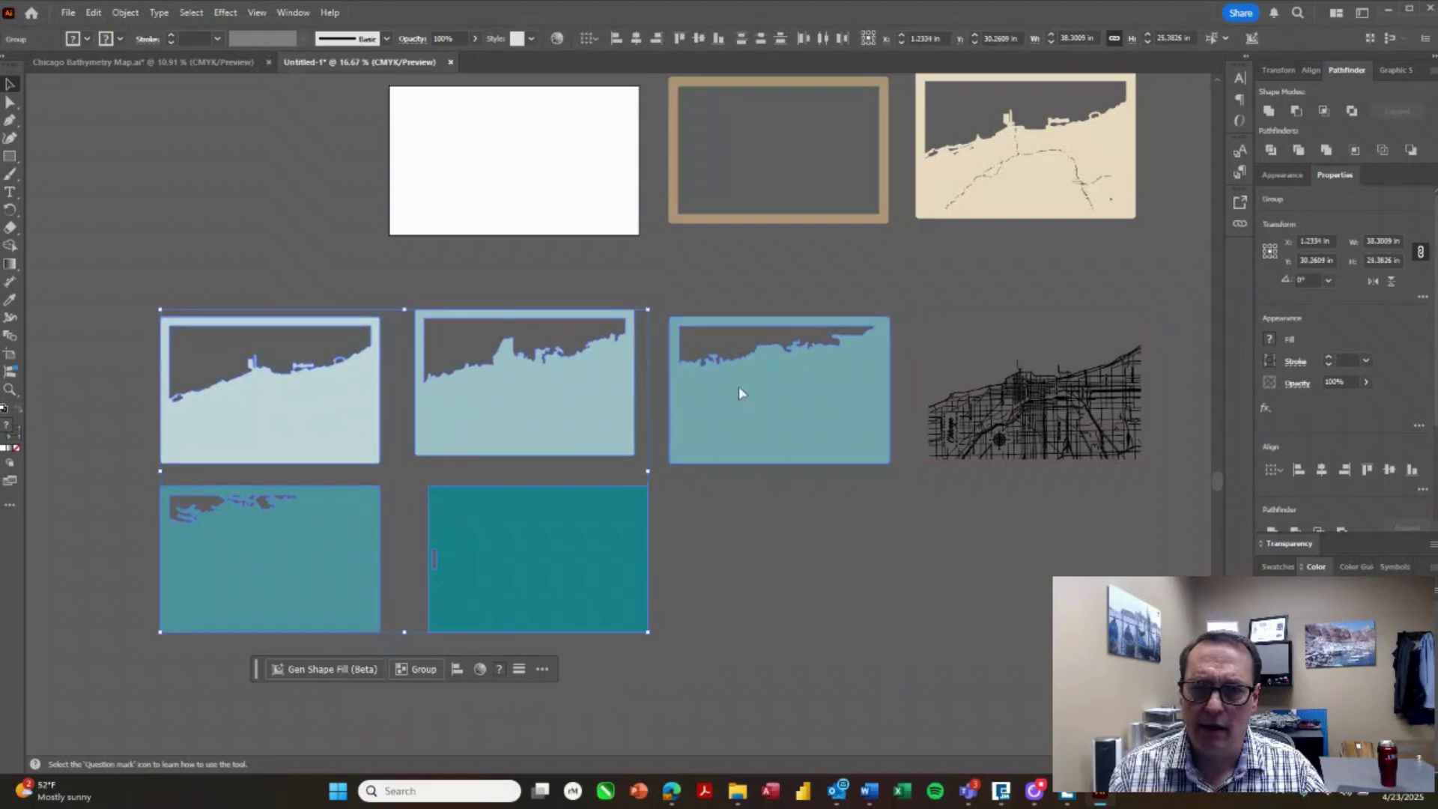
{"action": "left_click", "coordinate": [738, 385], "text": "shift"}
{"action": "left_click", "coordinate": [1024, 209], "text": "shift"}
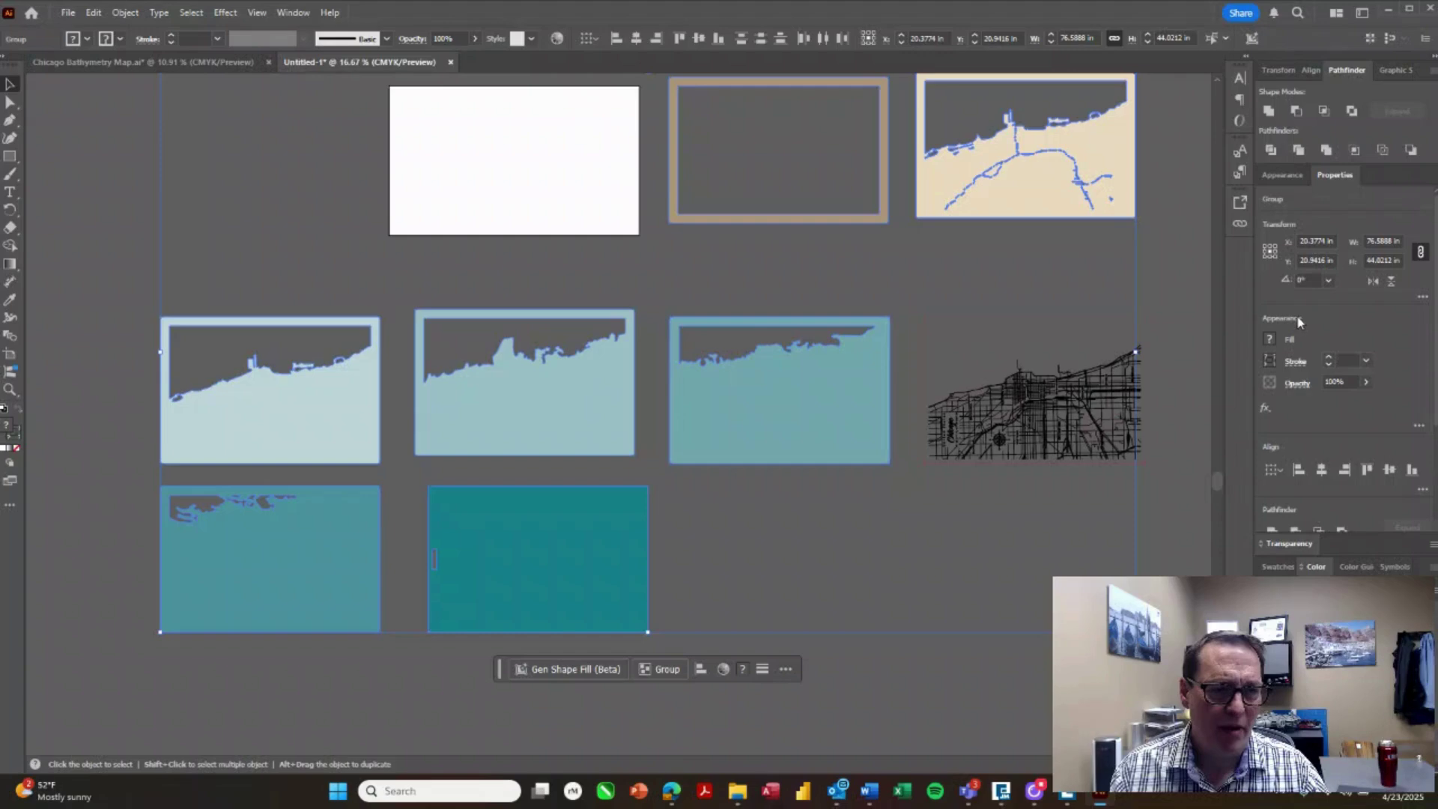
Give the selected layers a red 2 pt stroke and no fill, then deselect to check
{"action": "left_click", "coordinate": [1270, 360]}
{"action": "left_click", "coordinate": [1116, 472]}
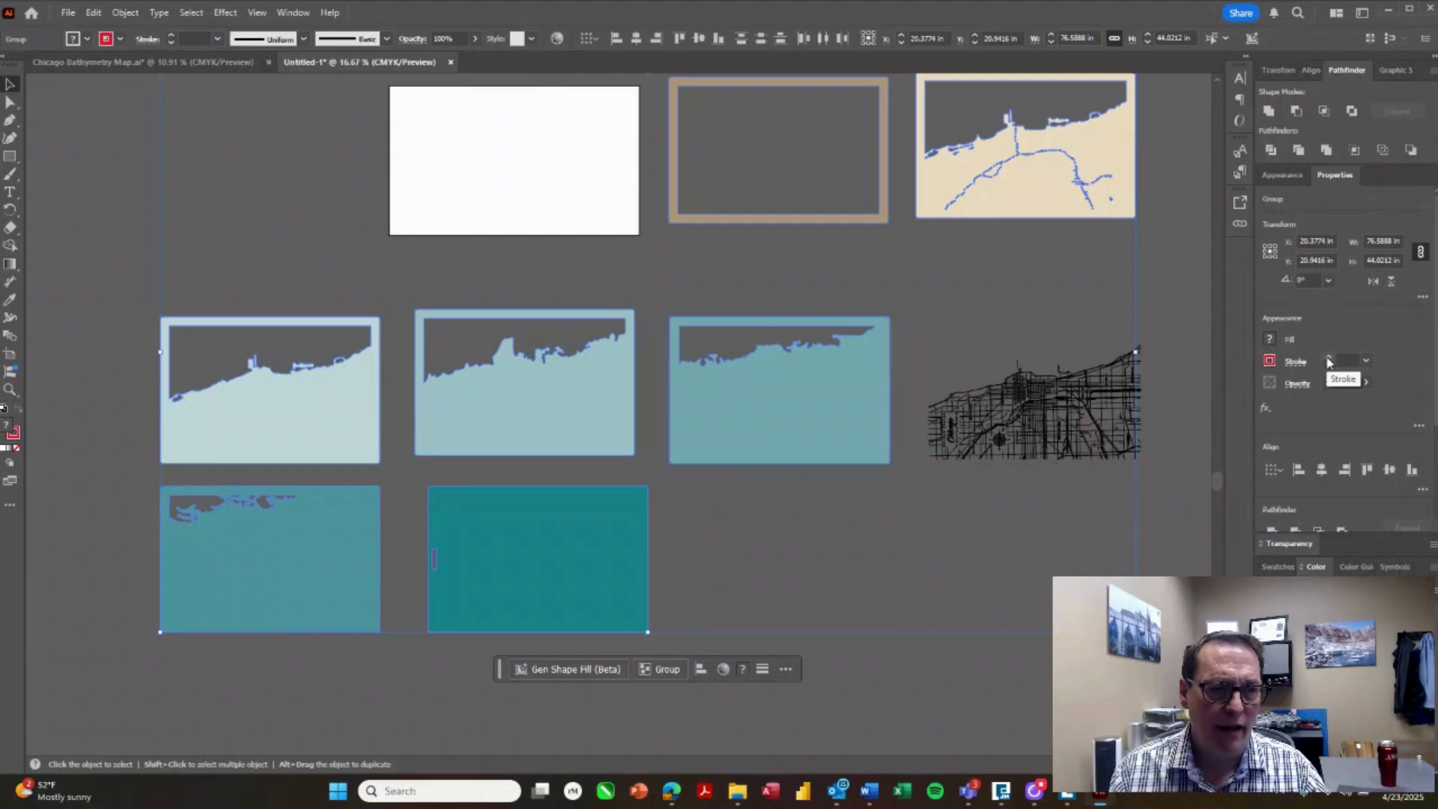
{"action": "left_click", "coordinate": [1328, 359]}
{"action": "left_click", "coordinate": [1328, 359]}
{"action": "left_click", "coordinate": [1328, 359]}
{"action": "left_click", "coordinate": [1328, 359]}
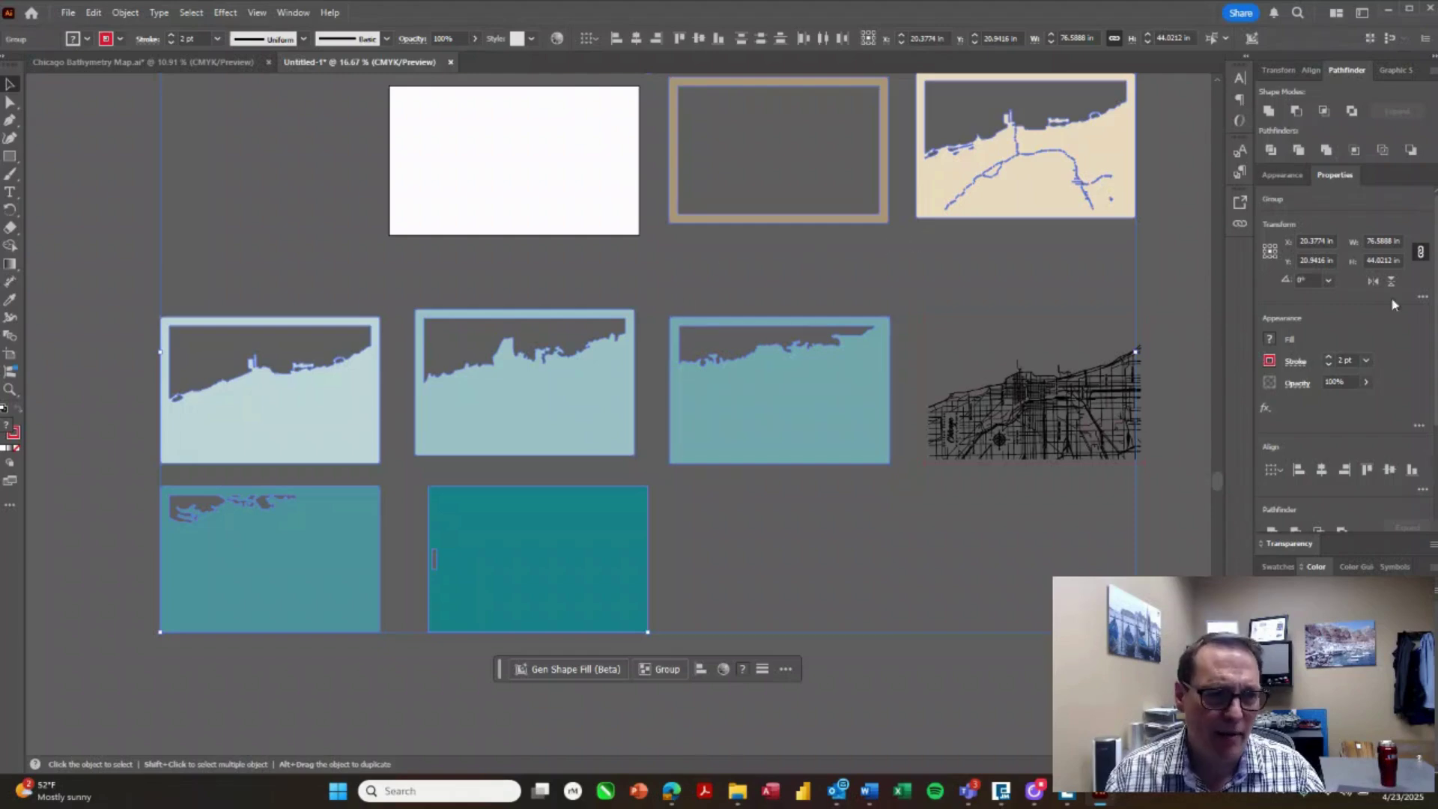
{"action": "left_click", "coordinate": [1271, 346]}
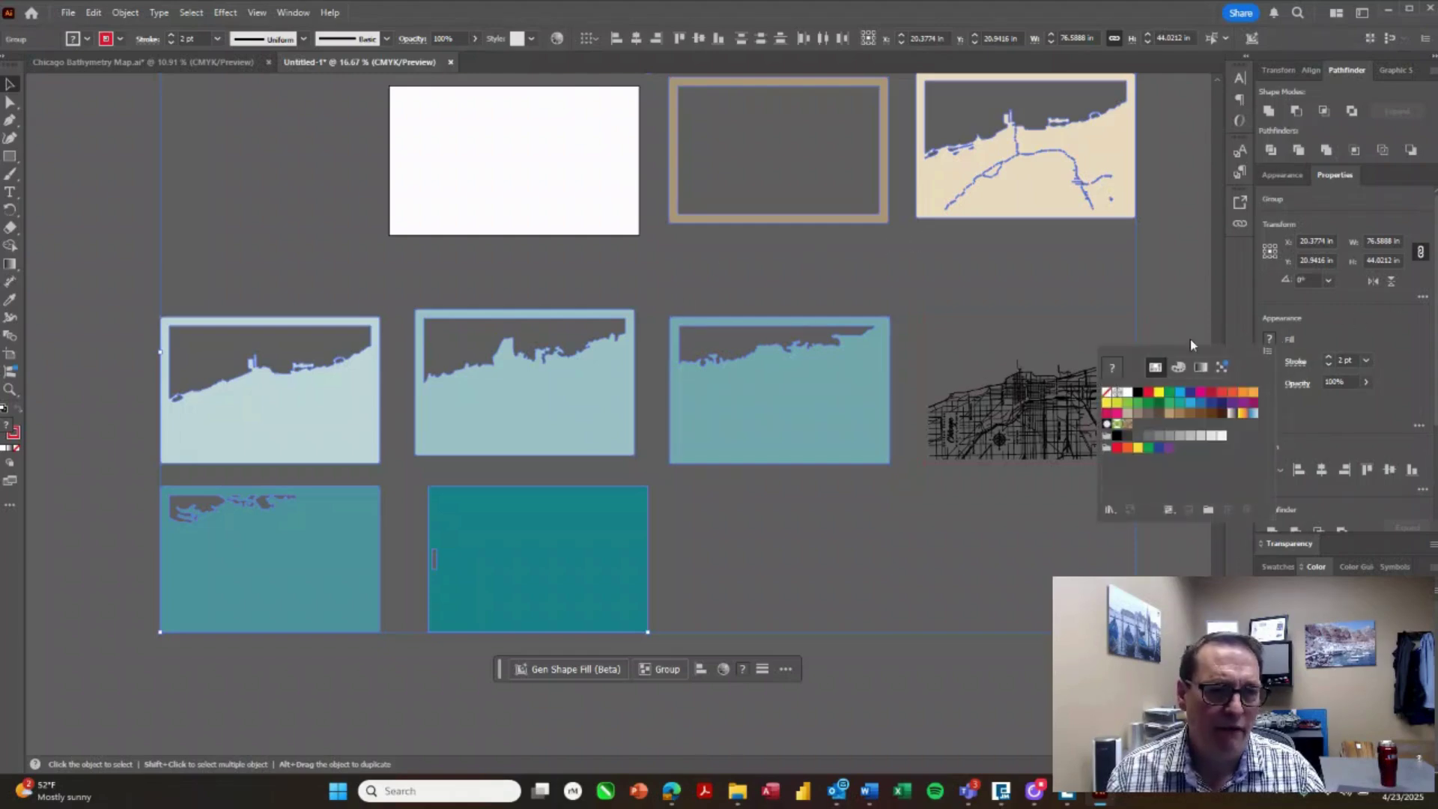
{"action": "left_click", "coordinate": [1106, 394]}
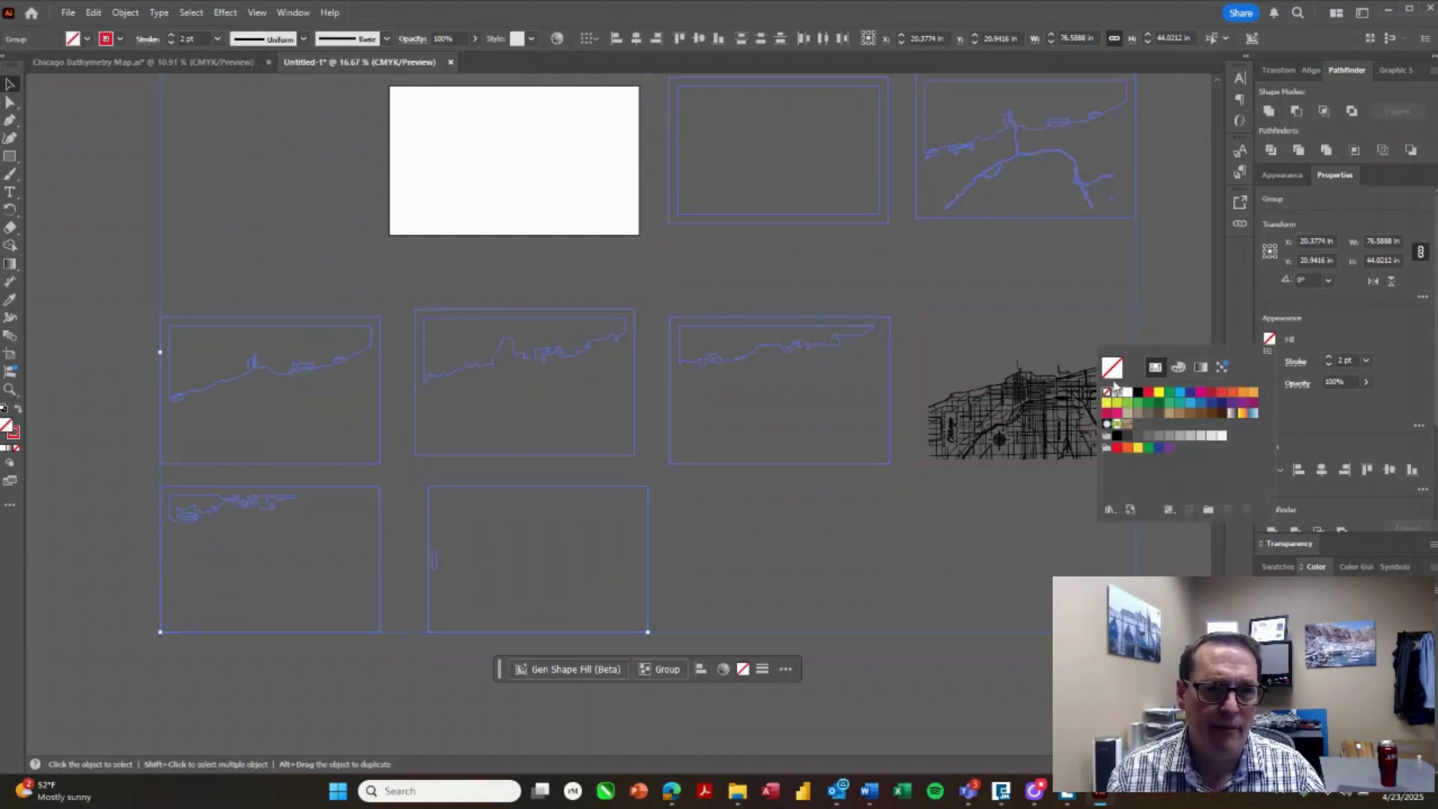
{"action": "left_click", "coordinate": [1175, 228]}
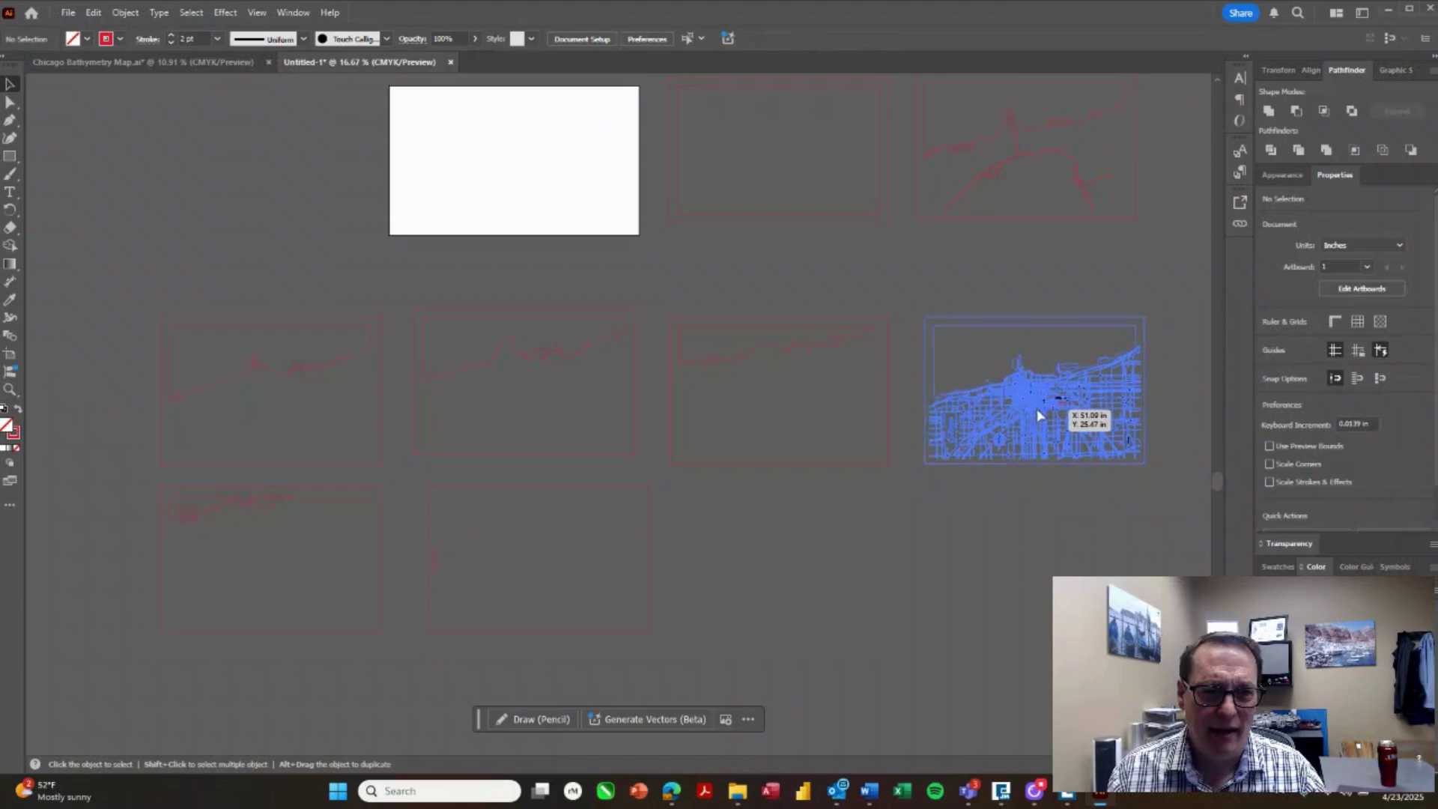
Drag the Chicago street map group onto the first artboard over the white backing card
{"action": "left_click_drag", "start_coordinate": [1040, 413], "coordinate": [477, 117]}
{"action": "scroll", "coordinate": [480, 120], "scroll_direction": "up", "scroll_amount": 2}
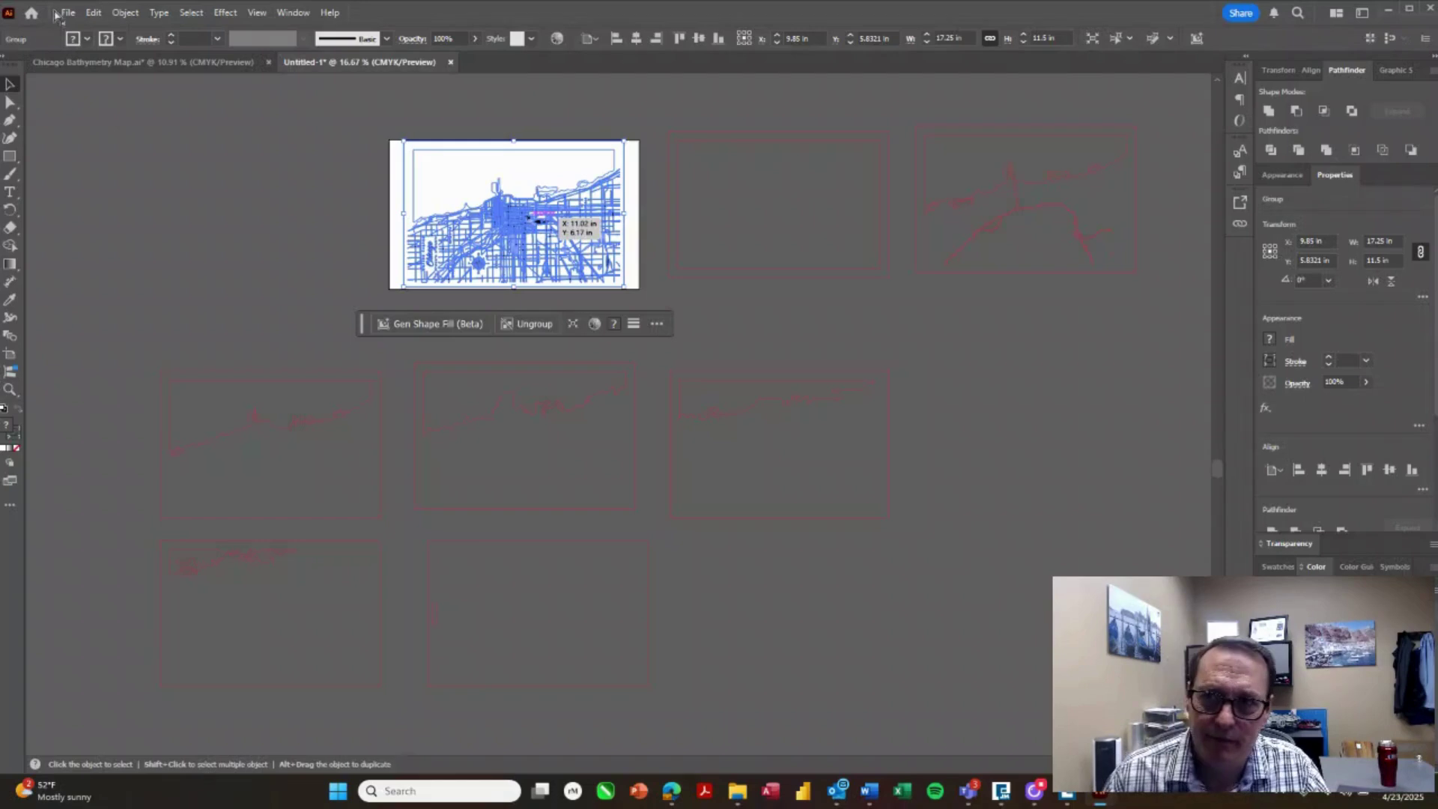
Print the street map artboard to the Epilog Engraver and switch to Epilog Dashboard
{"action": "key", "text": "ctrl+p"}
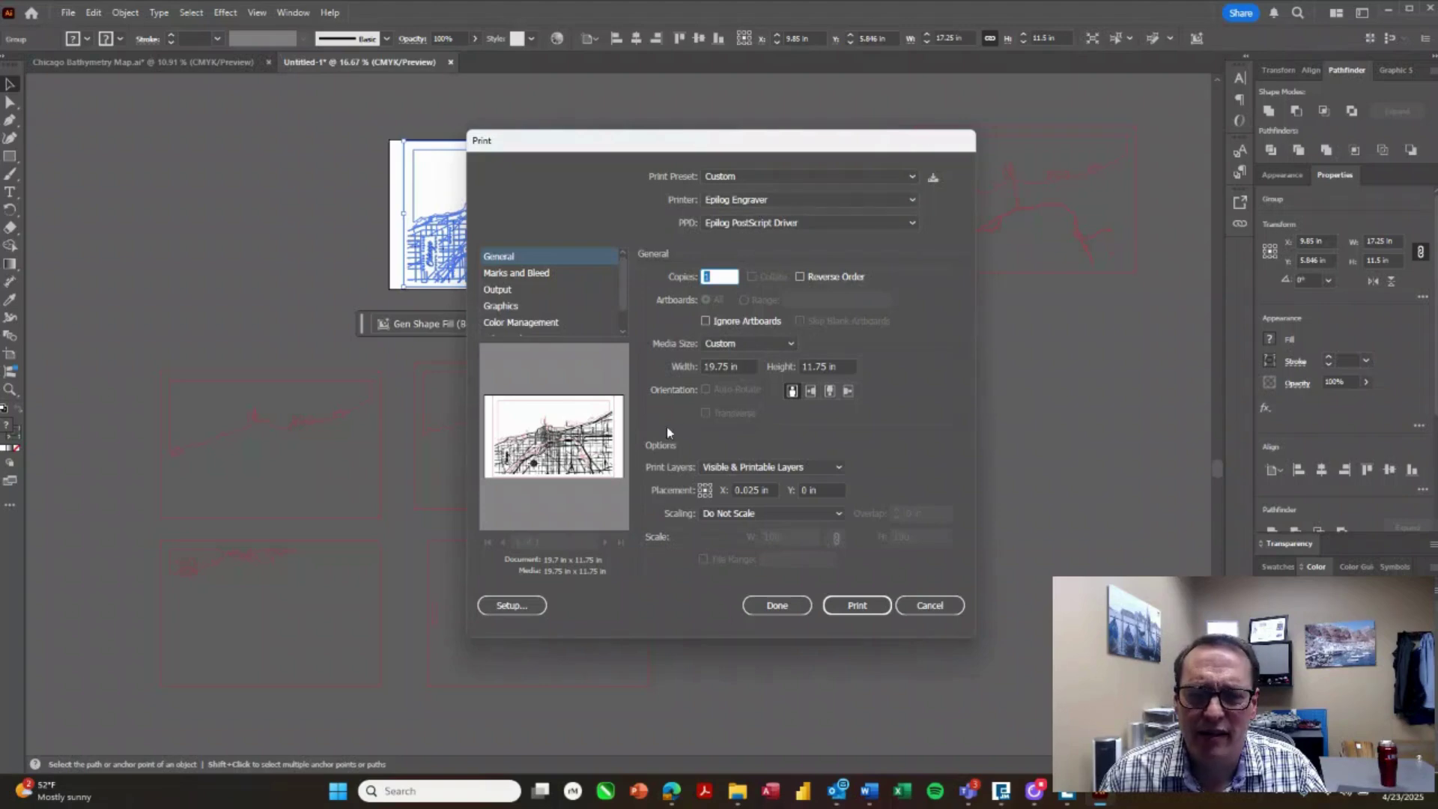
{"action": "left_click", "coordinate": [859, 611]}
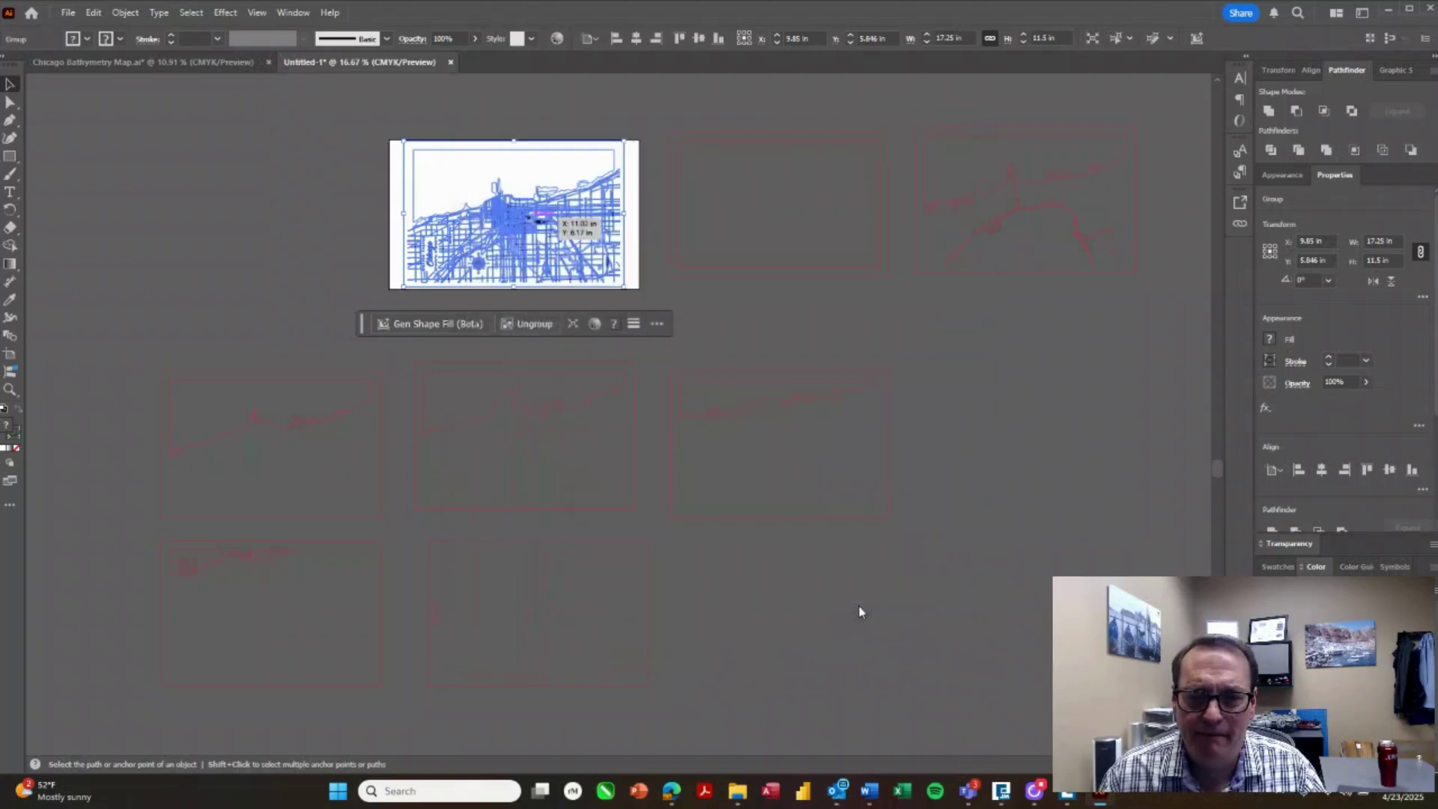
{"action": "left_click", "coordinate": [1069, 801]}
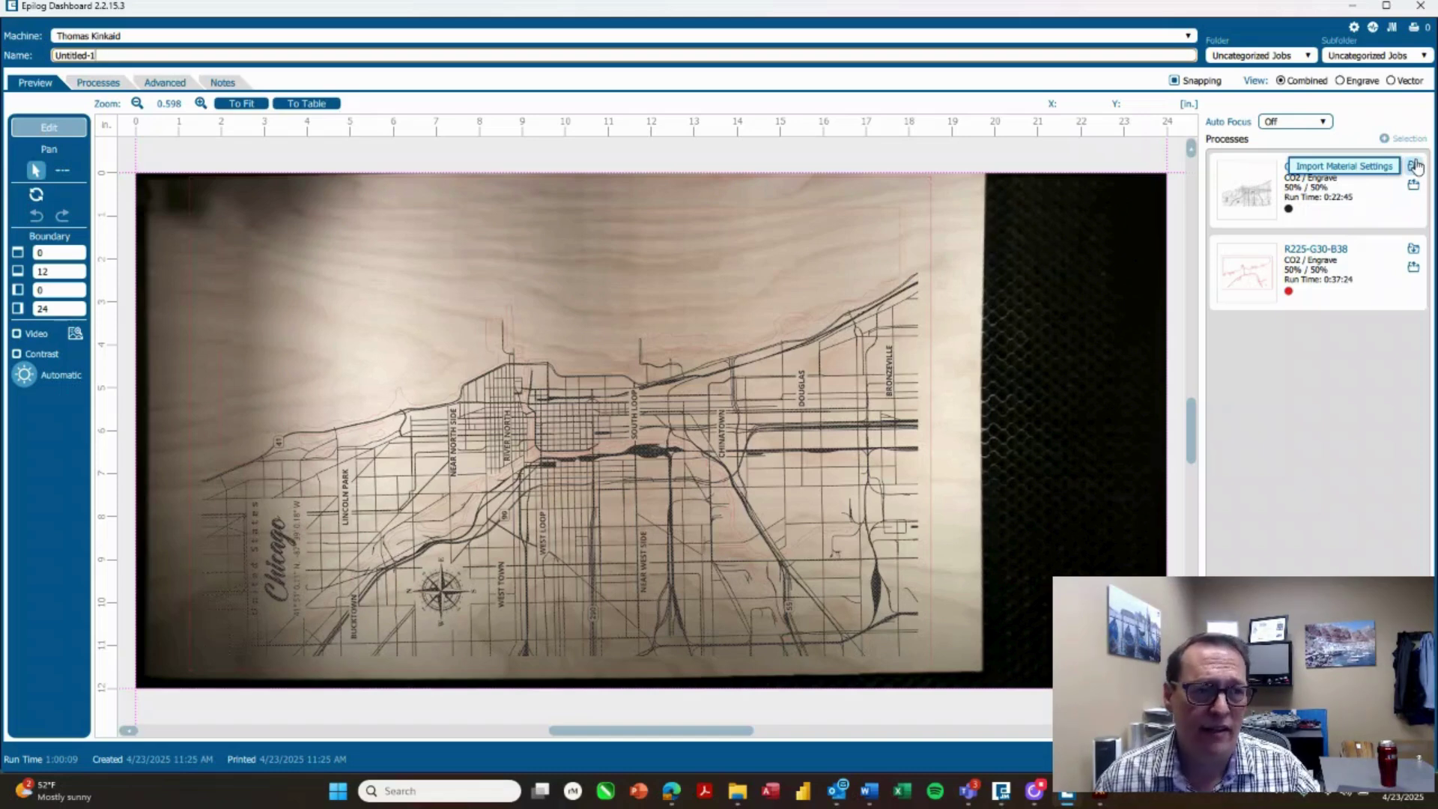
Open the material settings library for the CMYK Black engrave process
{"action": "left_click", "coordinate": [1415, 168]}
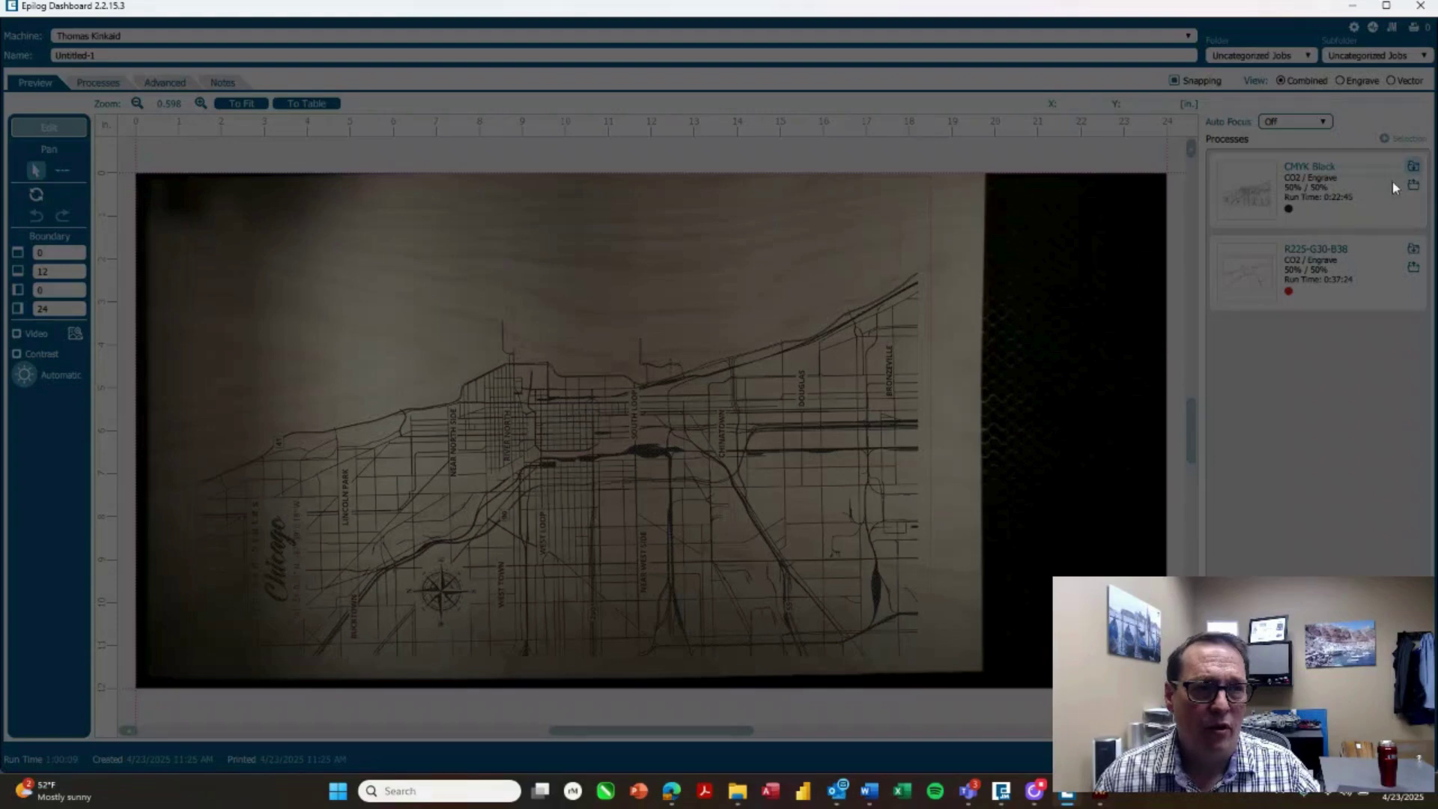
Import wood Clipart Text Engraving 300 DPI for the black process, raise to 400 DPI, reverse direction
{"action": "scroll", "coordinate": [710, 405], "scroll_direction": "down", "scroll_amount": 5}
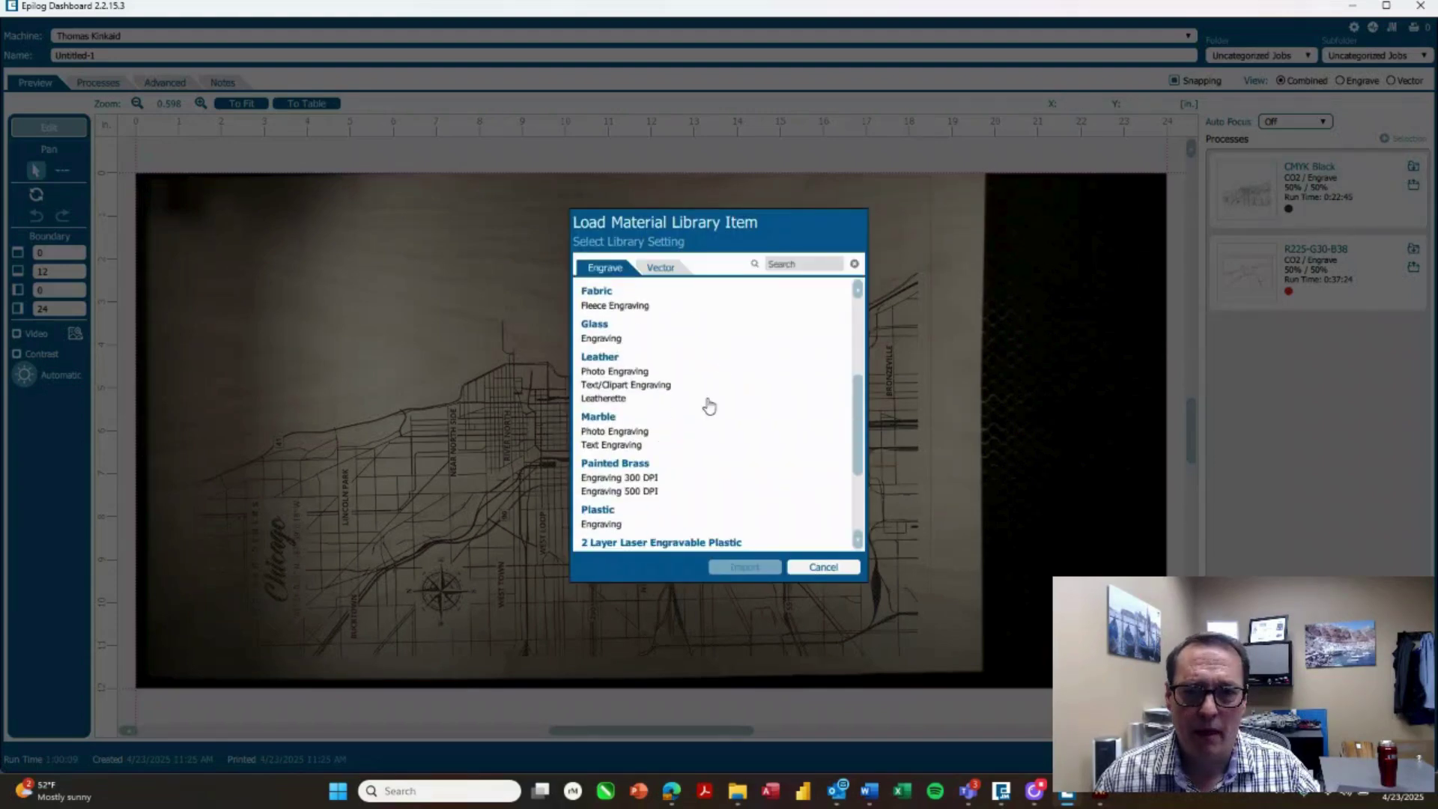
{"action": "scroll", "coordinate": [710, 405], "scroll_direction": "down", "scroll_amount": 3}
{"action": "left_click", "coordinate": [683, 498]}
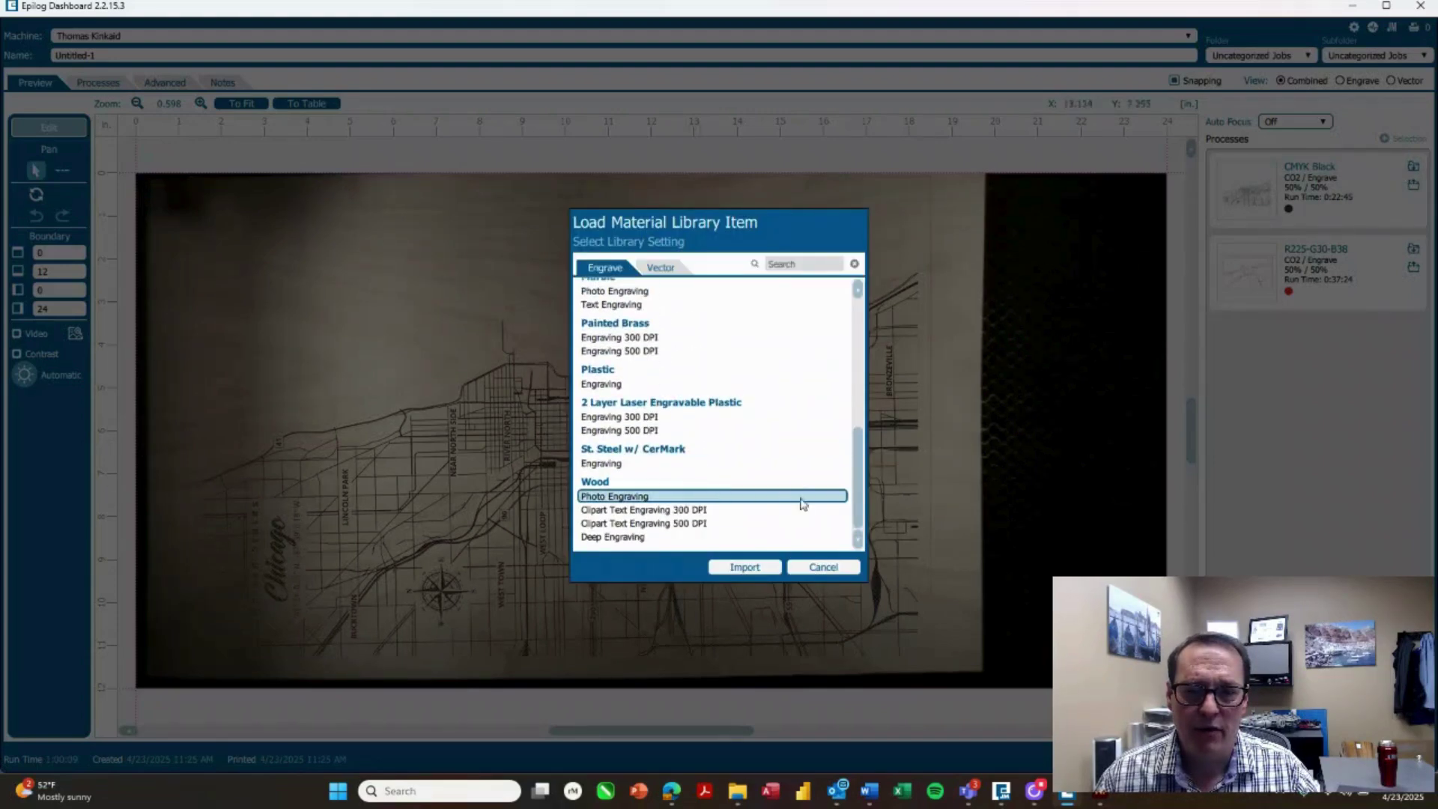
{"action": "left_click", "coordinate": [658, 511]}
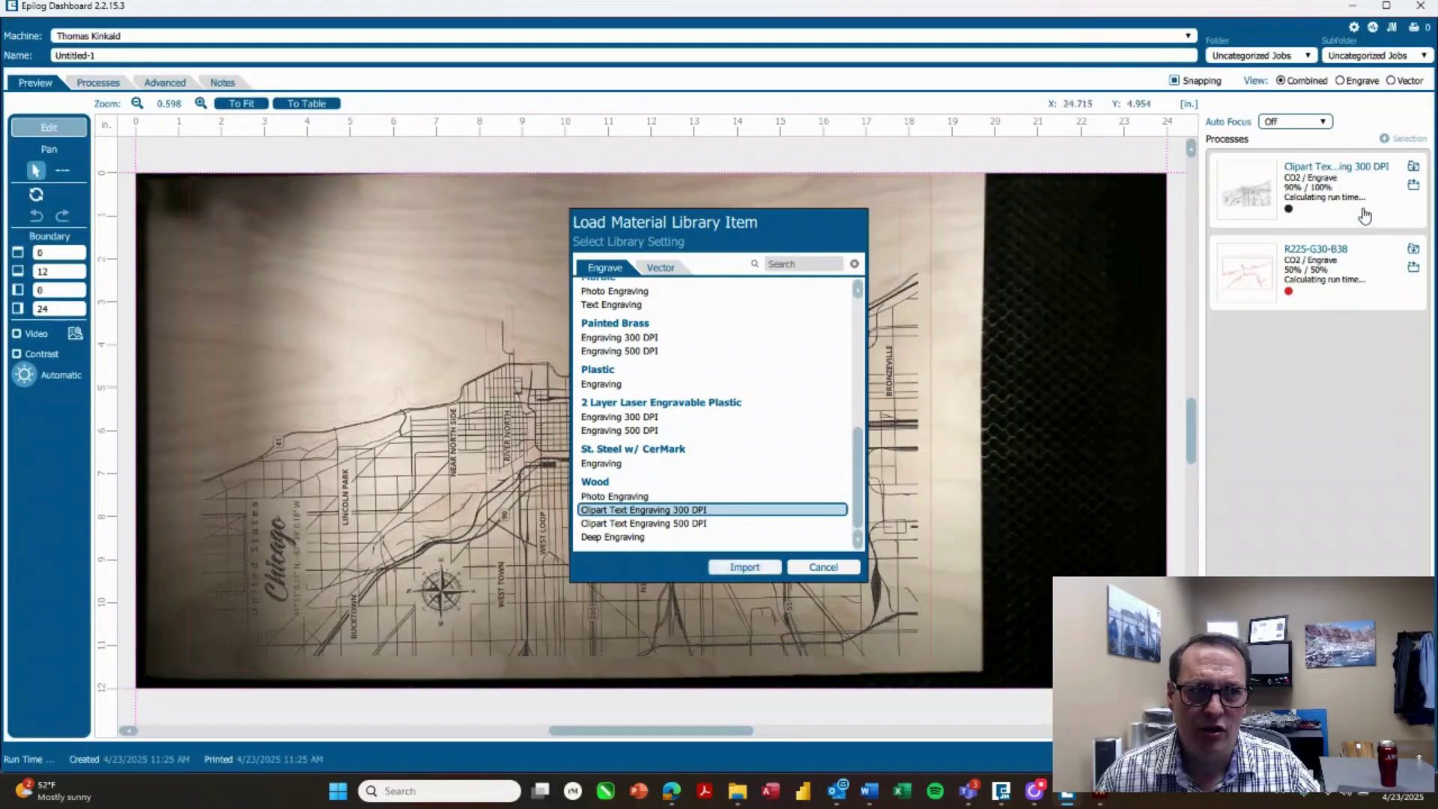
{"action": "left_click", "coordinate": [1358, 213]}
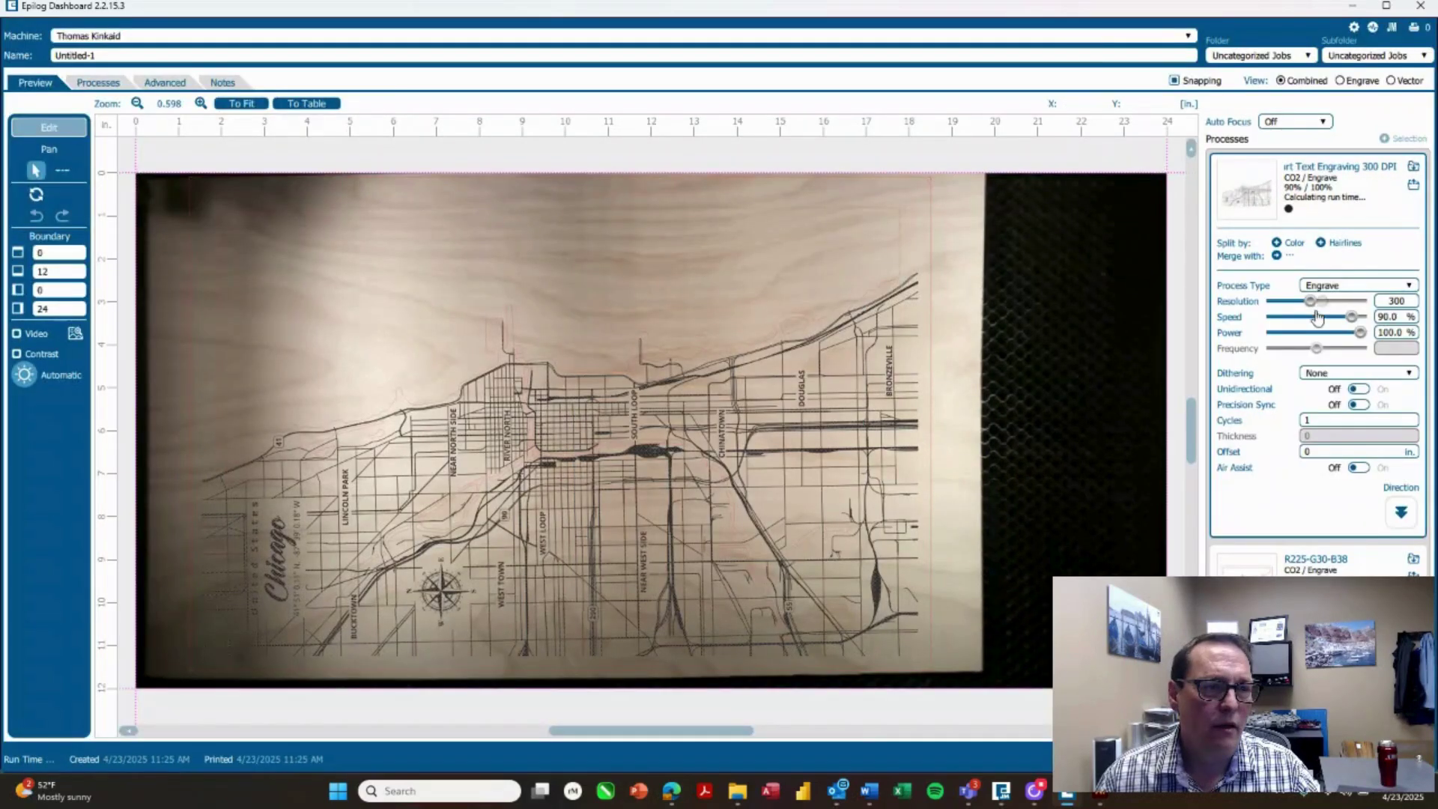
{"action": "left_click_drag", "start_coordinate": [1319, 309], "coordinate": [1322, 307]}
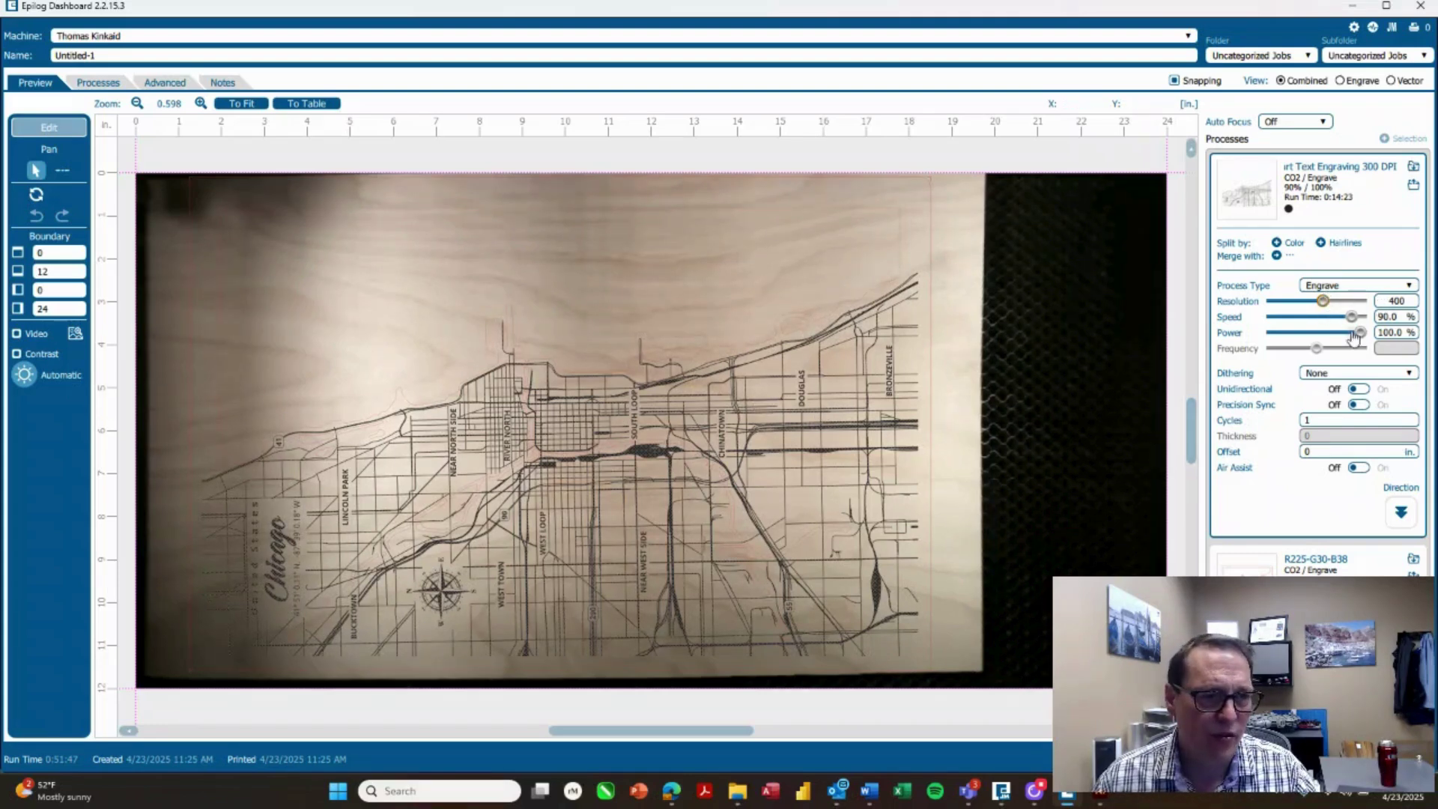
{"action": "left_click", "coordinate": [1401, 519]}
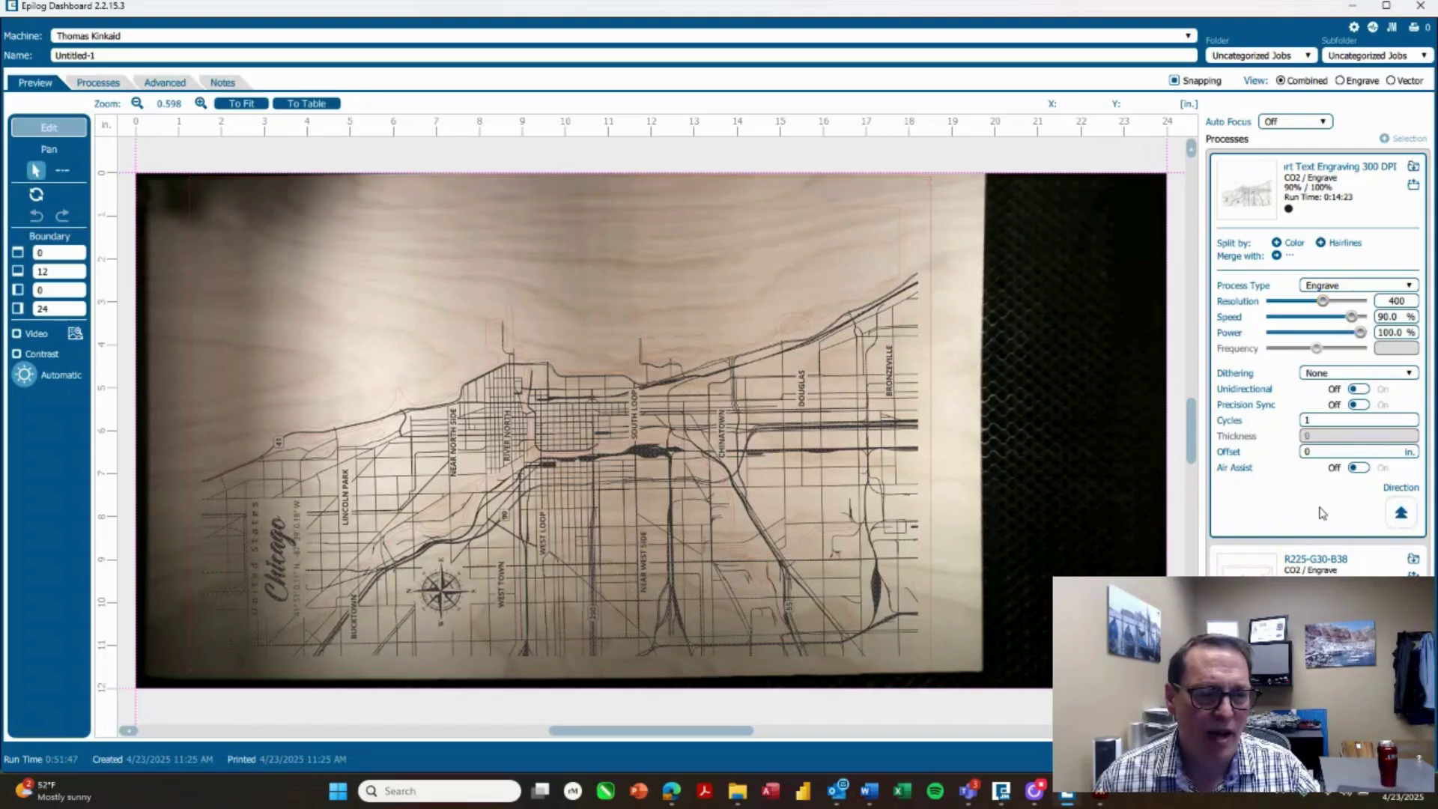
Import the wood Cutting 1/8" (3 mm) vector setting for the R225-G30-B38 red process
{"action": "left_click", "coordinate": [1412, 560]}
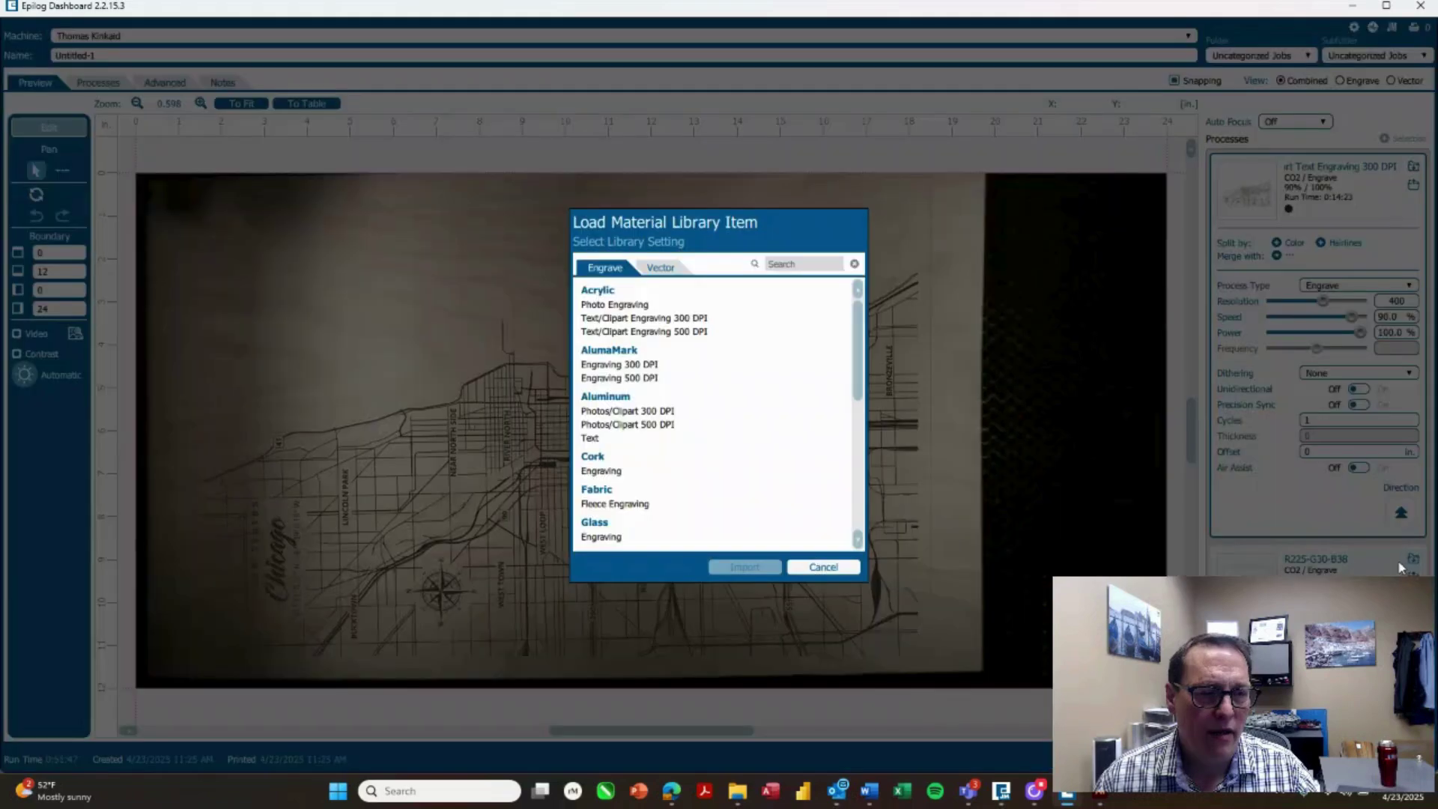
{"action": "left_click", "coordinate": [650, 270]}
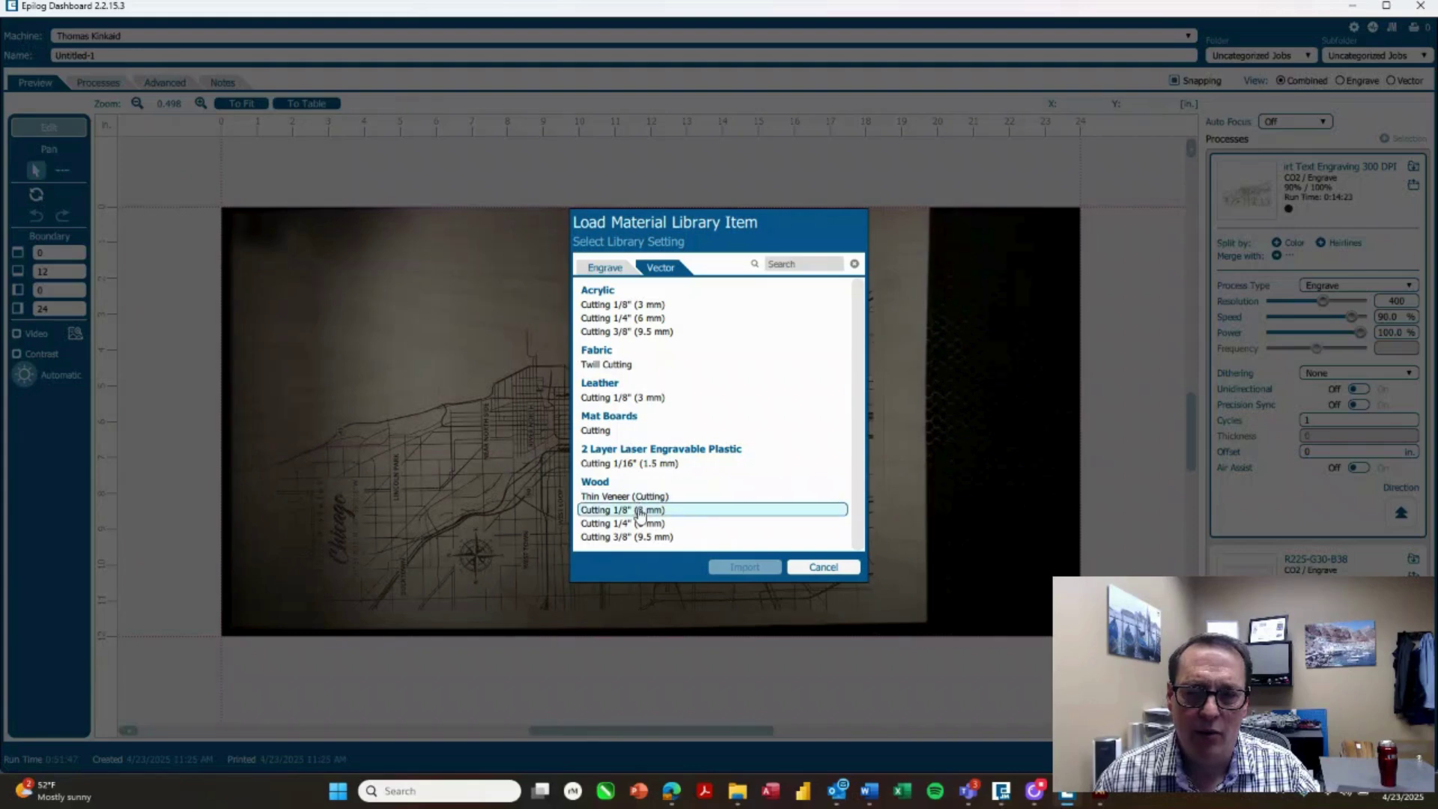
{"action": "left_click", "coordinate": [638, 511]}
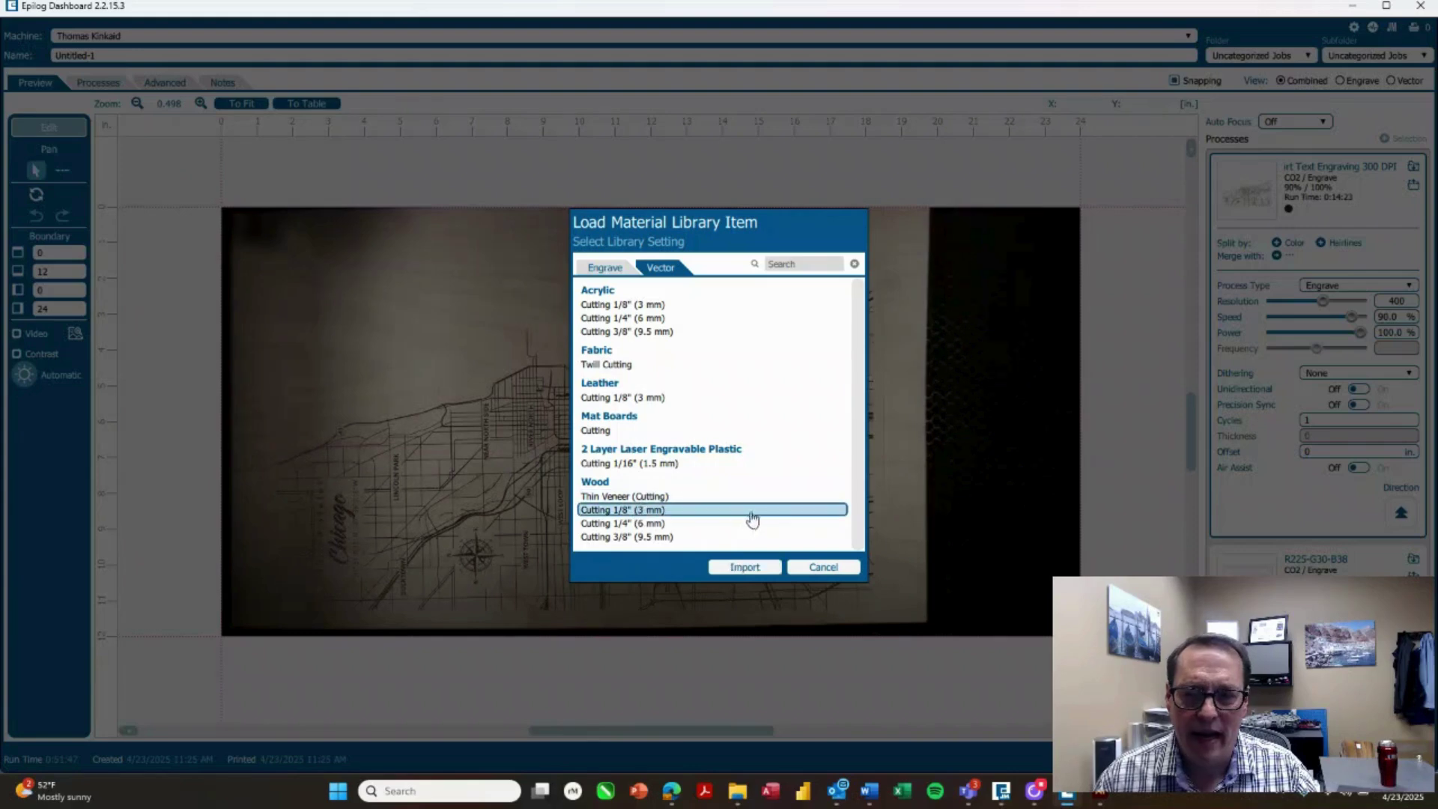
{"action": "left_click", "coordinate": [757, 567]}
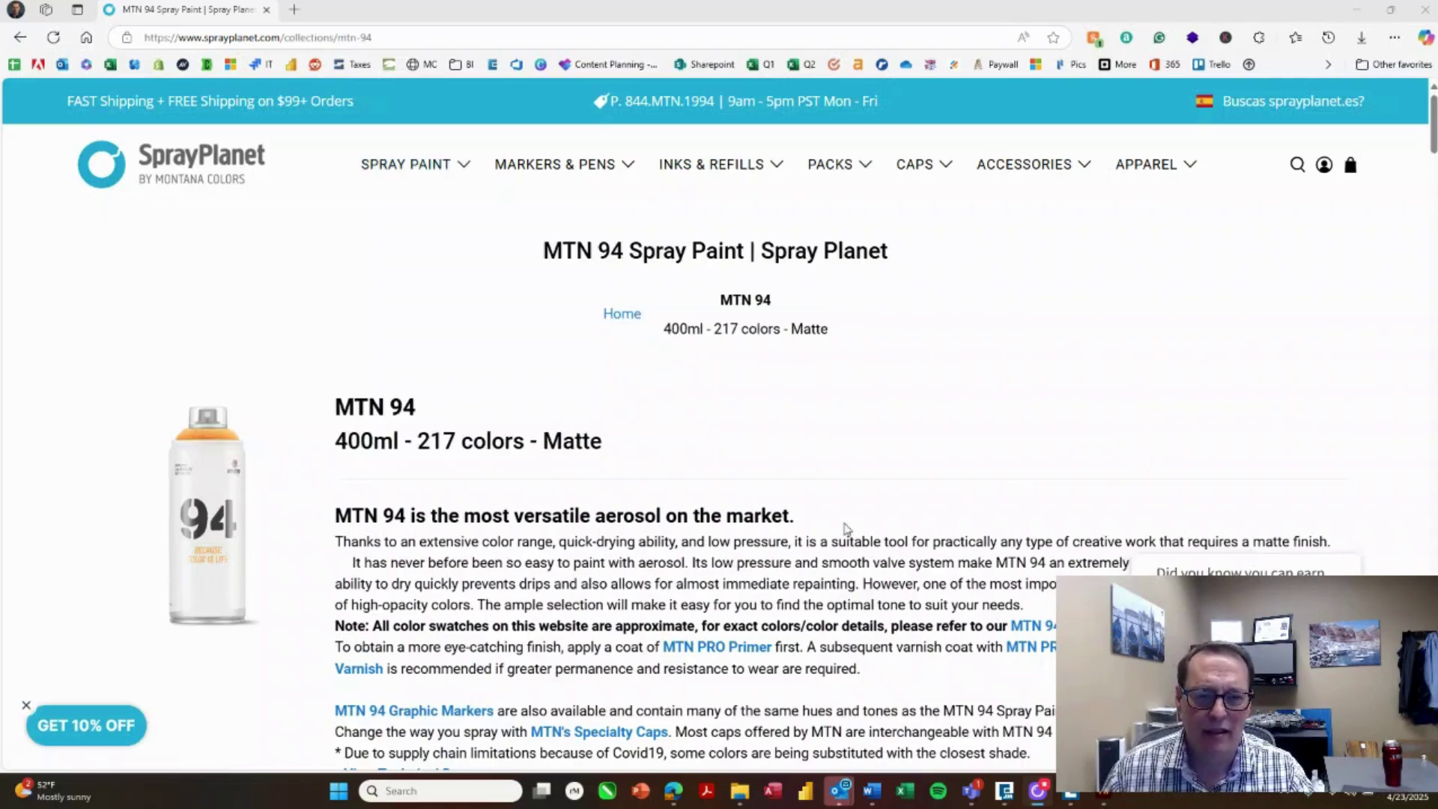
Scroll the MTN 94 colour list and add one can of Poseydon Blue
{"action": "scroll", "coordinate": [831, 517], "scroll_direction": "down", "scroll_amount": 15}
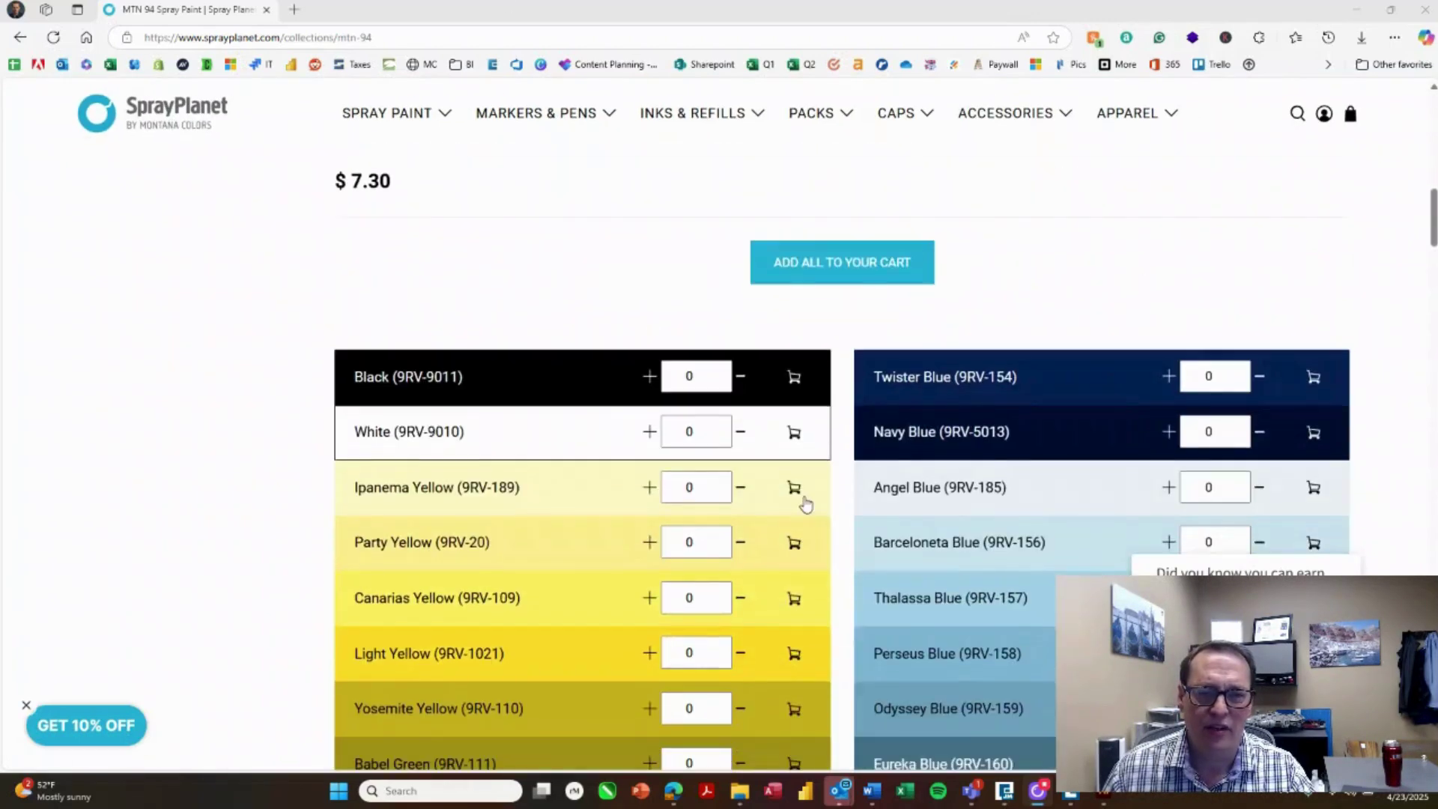
{"action": "scroll", "coordinate": [1030, 352], "scroll_direction": "down", "scroll_amount": 2}
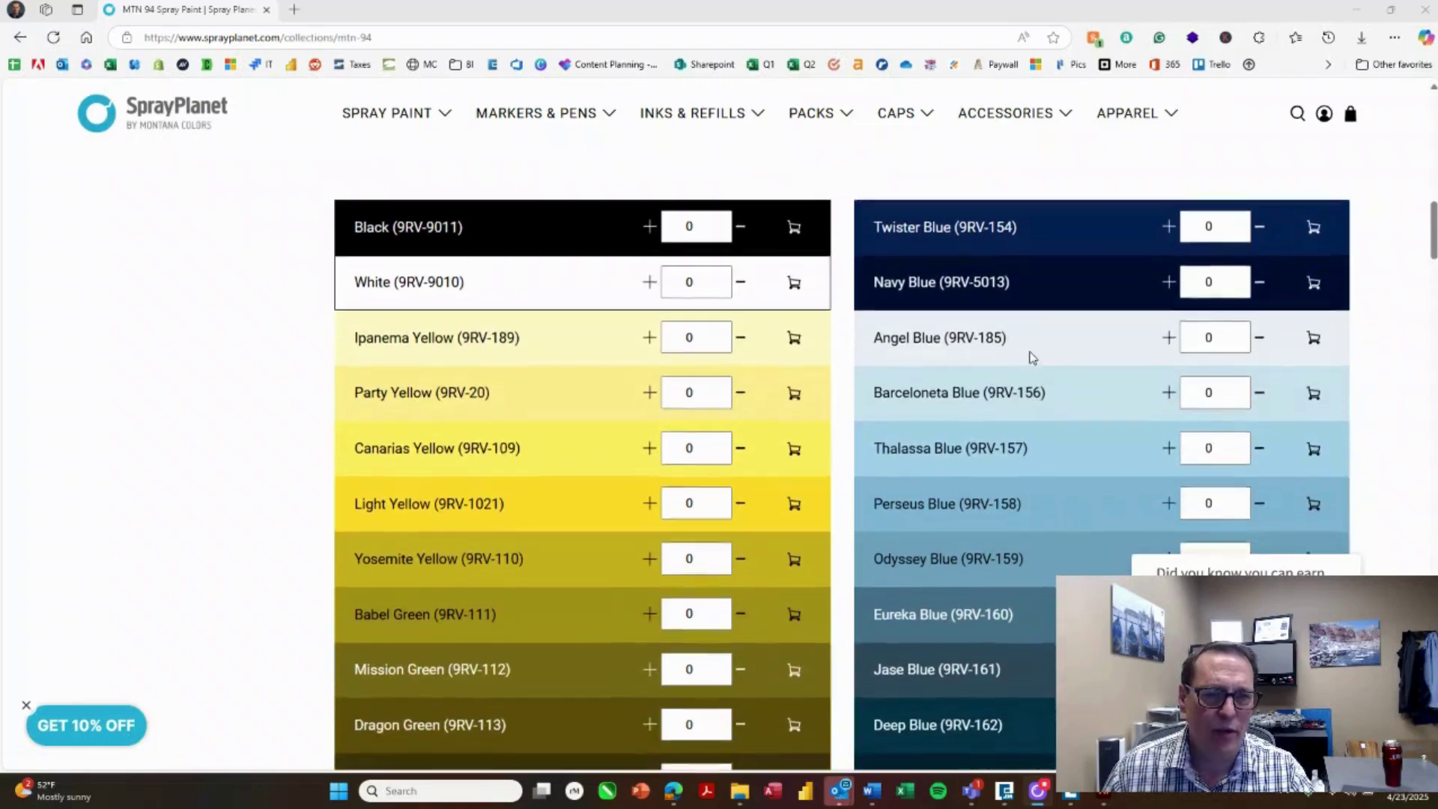
{"action": "scroll", "coordinate": [767, 369], "scroll_direction": "down", "scroll_amount": 20}
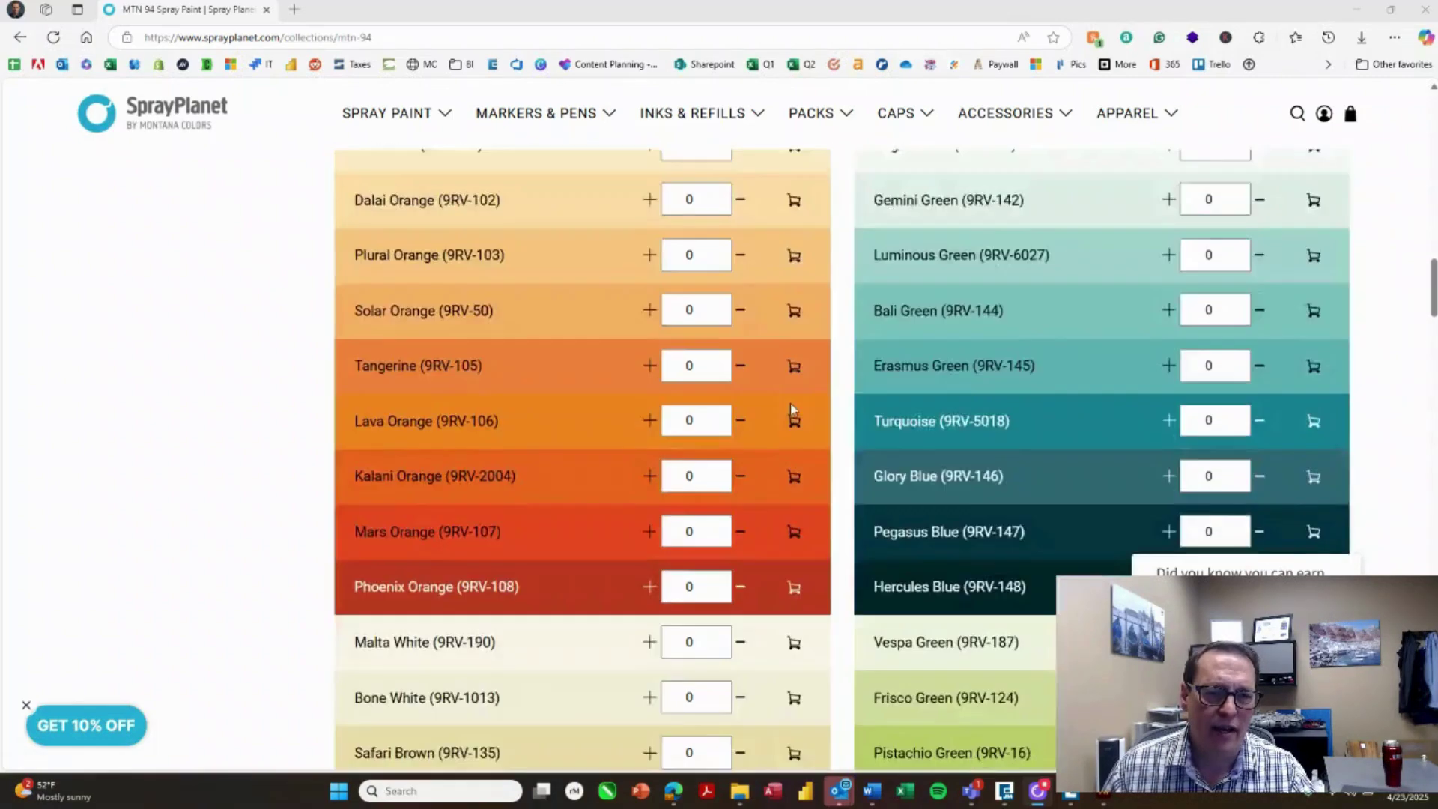
{"action": "scroll", "coordinate": [798, 493], "scroll_direction": "up", "scroll_amount": 19}
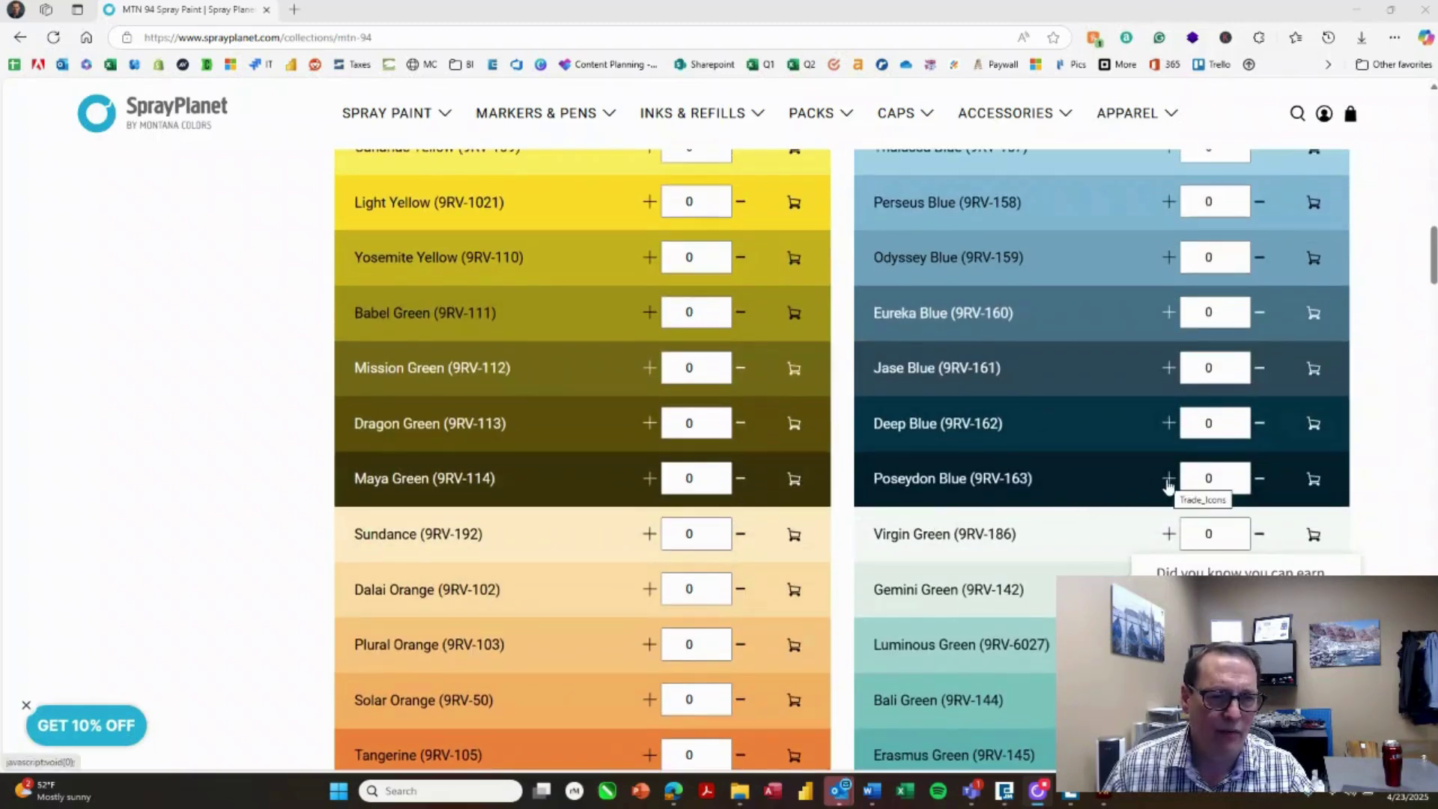
{"action": "left_click", "coordinate": [1168, 481]}
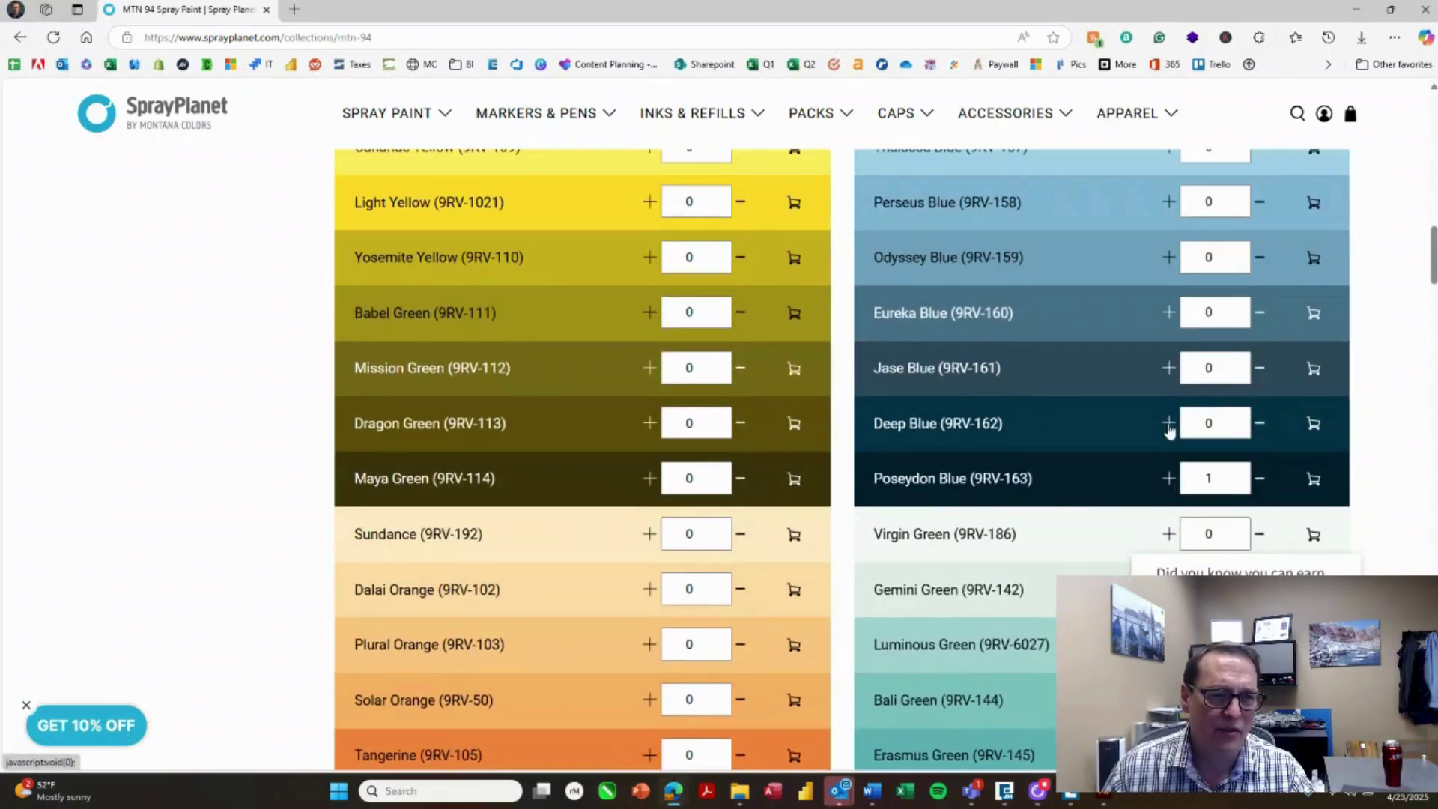